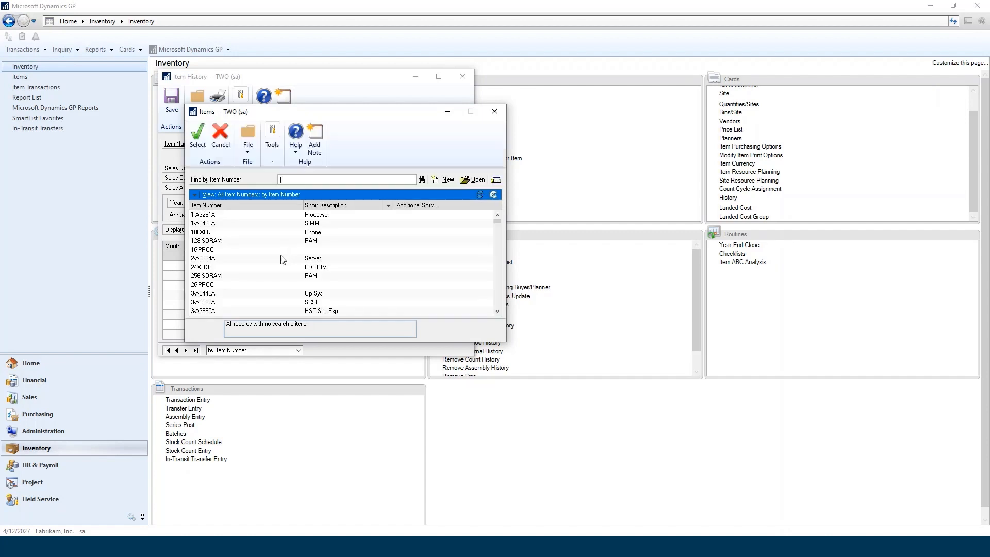
# Examine the sales history of item 100XLG for the current and last year, and close the Item History window.
pyautogui.doubleClick(310, 233)
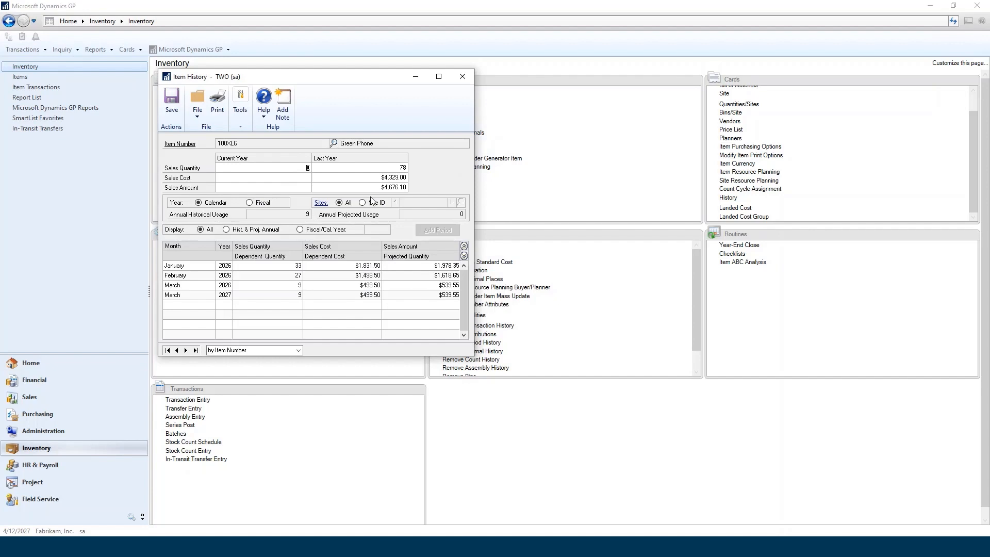
pyautogui.click(462, 77)
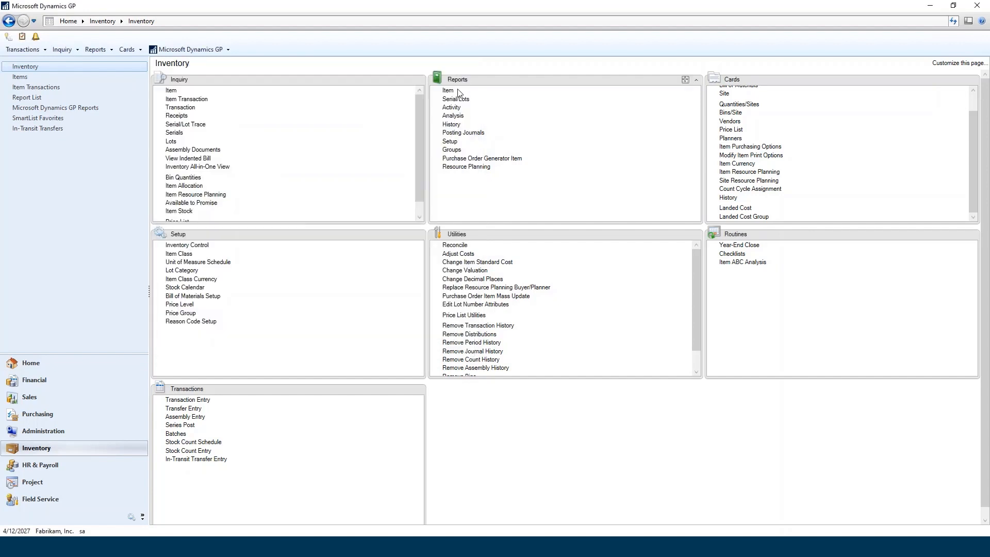
# Review the Sales utility for reconciling or removing sales documents, without processing it.
pyautogui.click(32, 400)
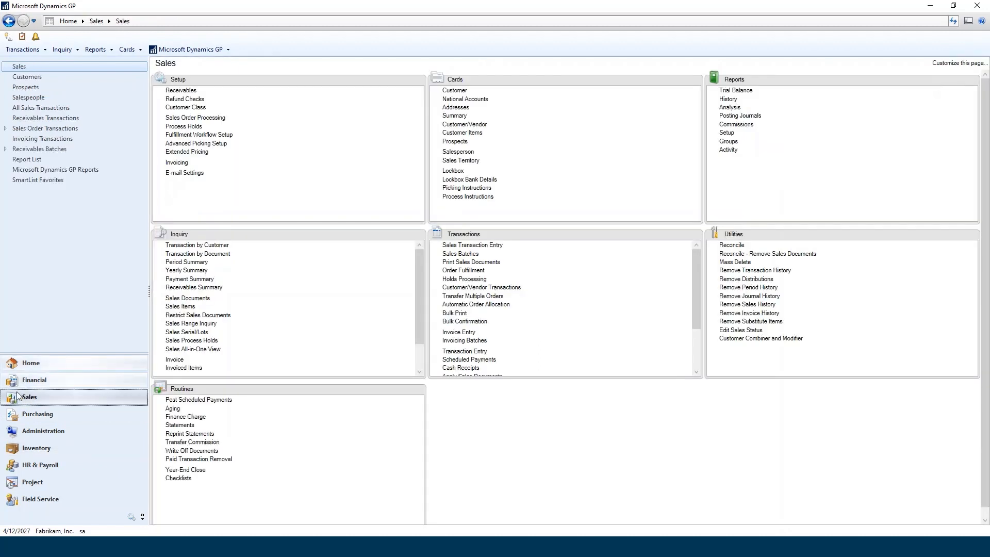
pyautogui.click(777, 254)
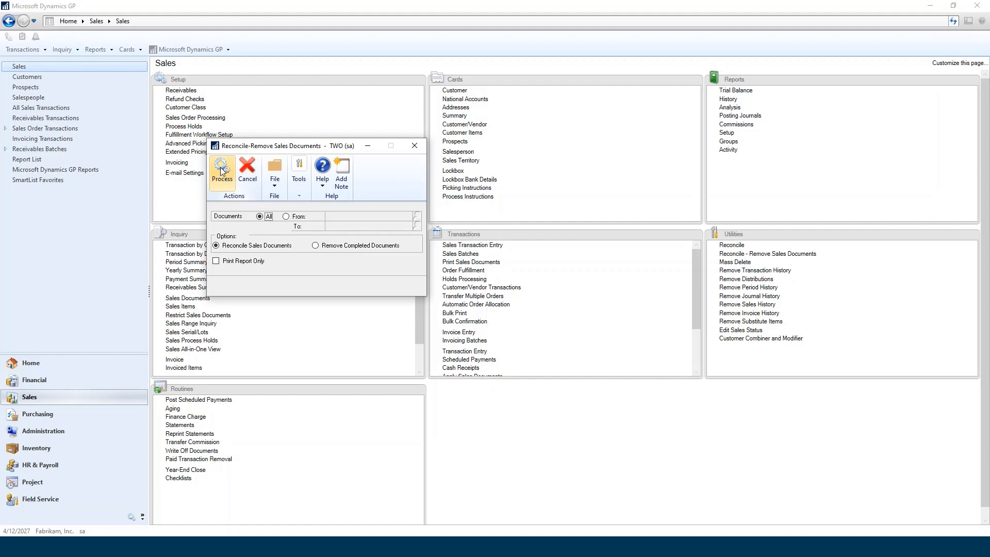
pyautogui.click(415, 146)
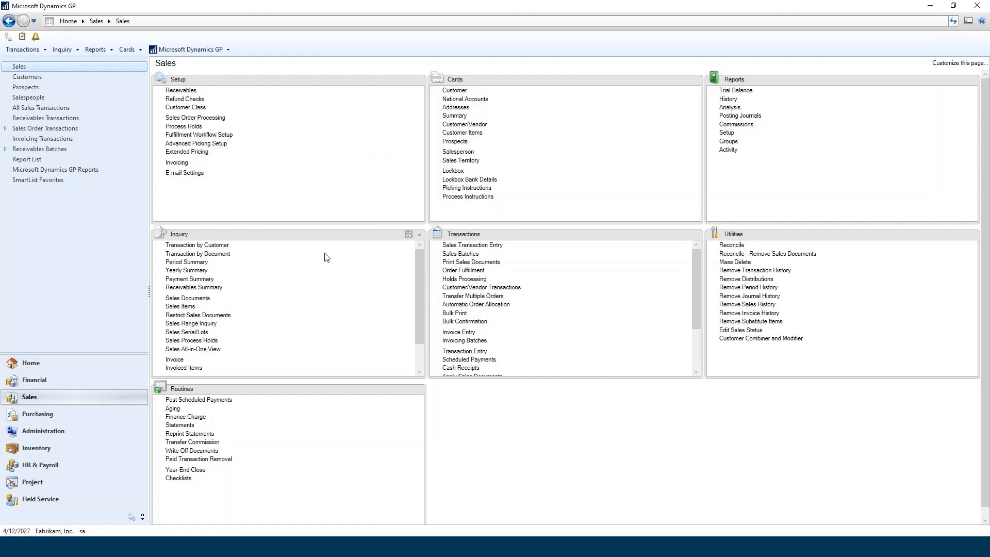
# Review the Purchasing utility for reconciling purchasing documents, without processing it.
pyautogui.click(39, 414)
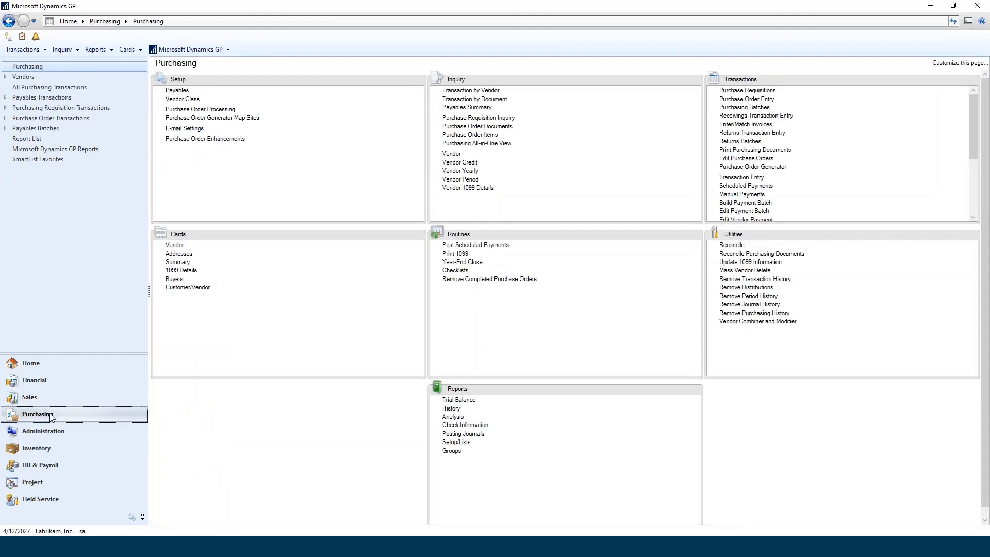
pyautogui.click(787, 255)
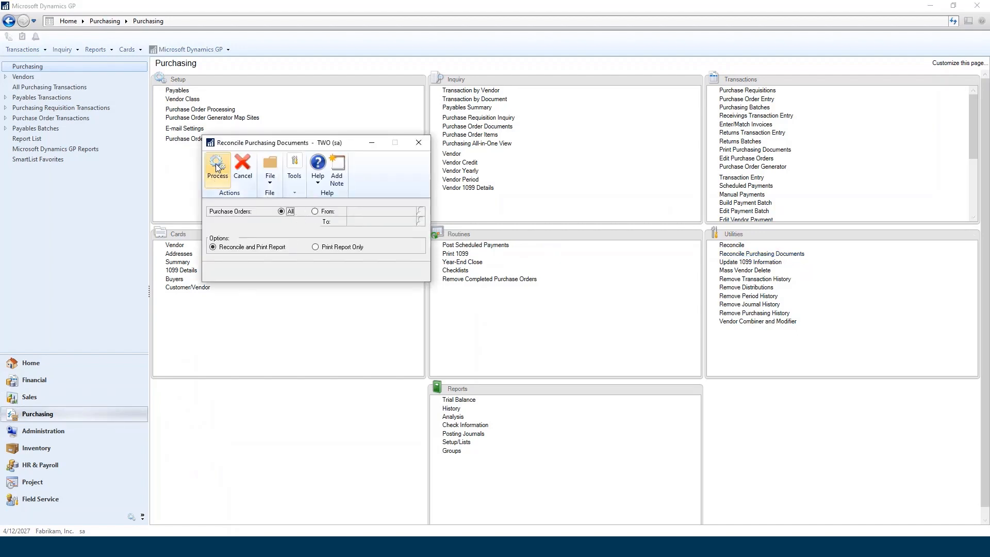
pyautogui.click(418, 143)
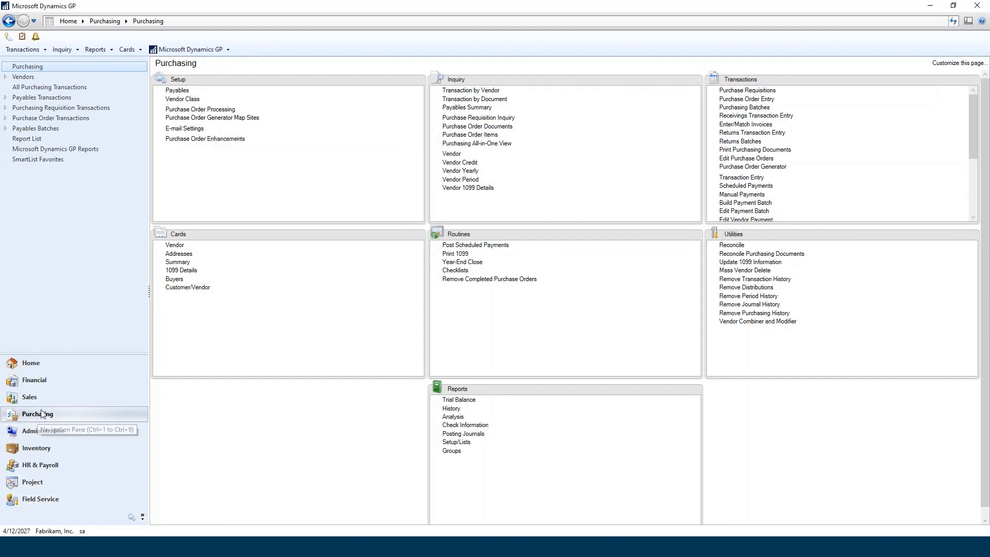
# Review the Inventory utility for reconciling inventory quantities and its item history option, without processing it.
pyautogui.click(33, 446)
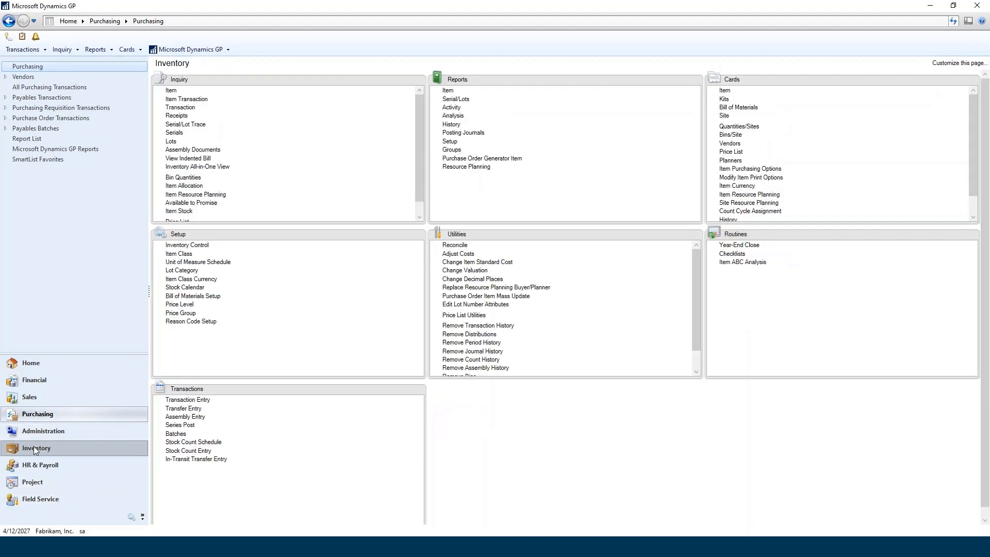
pyautogui.click(457, 246)
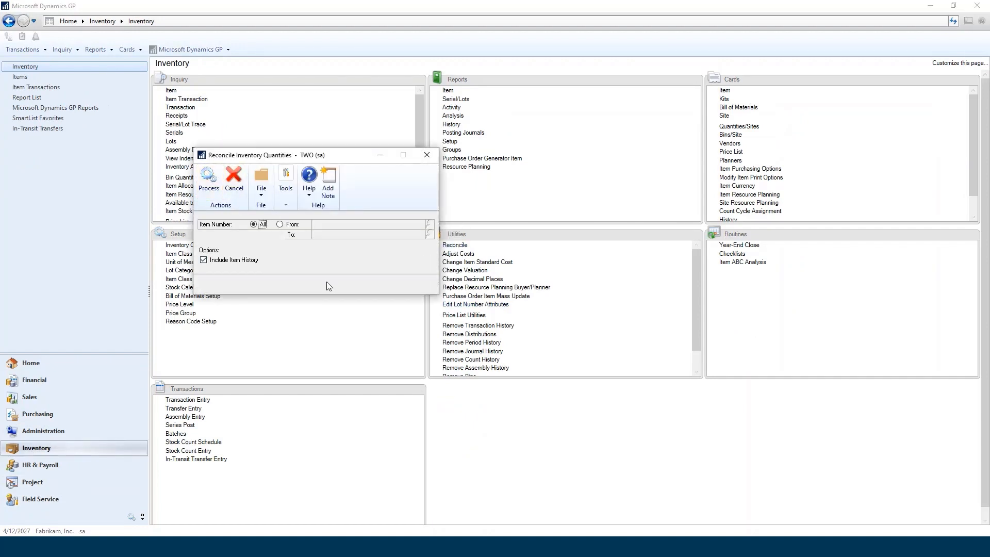
pyautogui.click(426, 155)
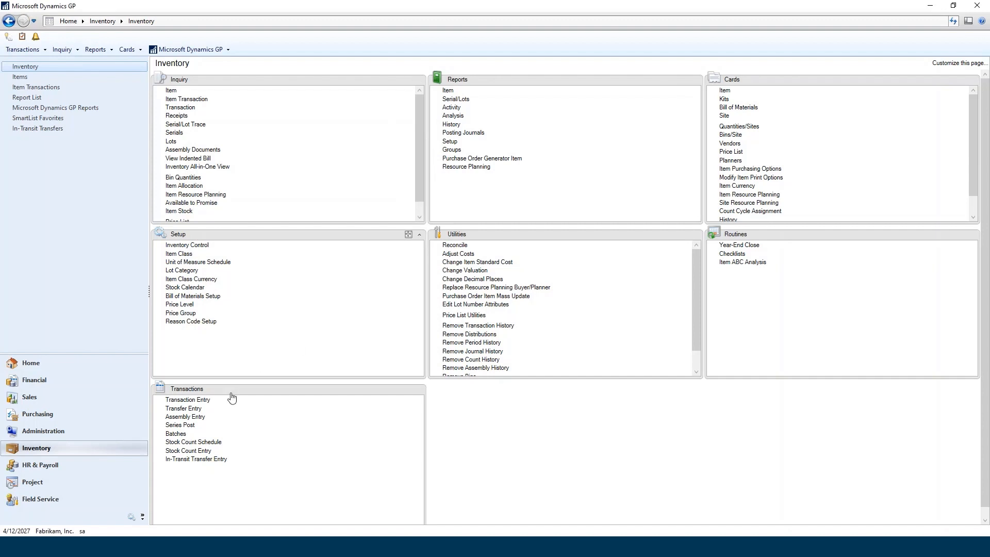
# Open the Stock Count Schedule and load the stock count DEMO.
pyautogui.click(209, 442)
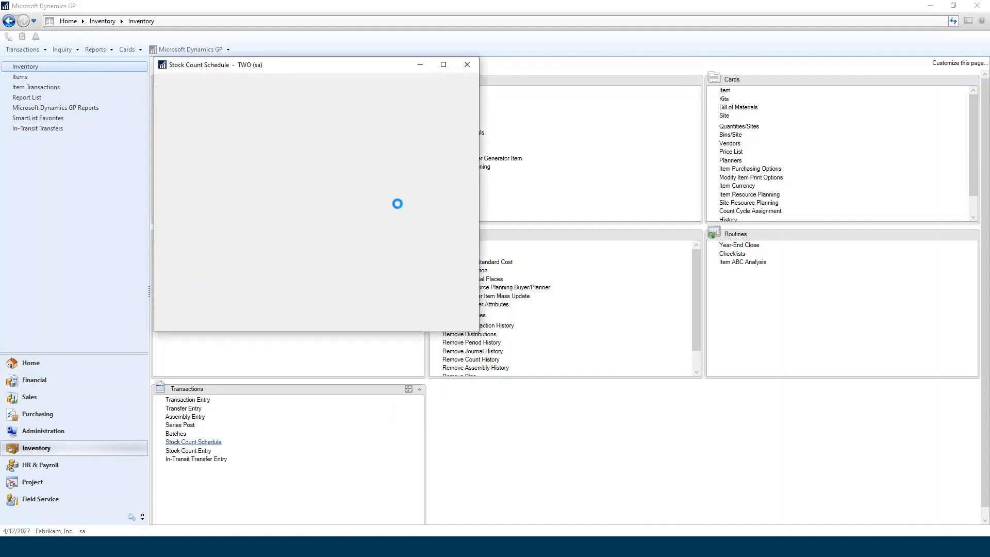
pyautogui.click(294, 132)
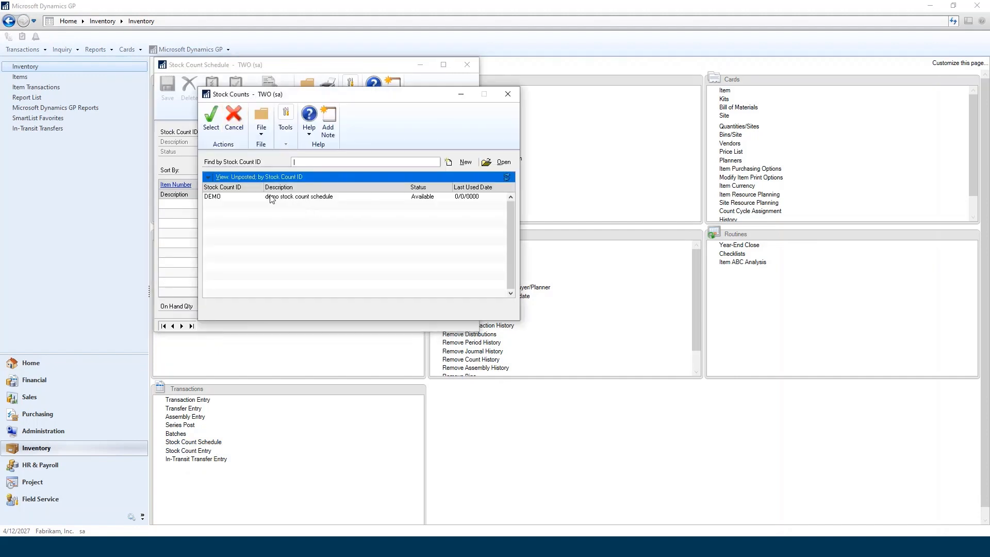
pyautogui.click(271, 197)
pyautogui.click(216, 114)
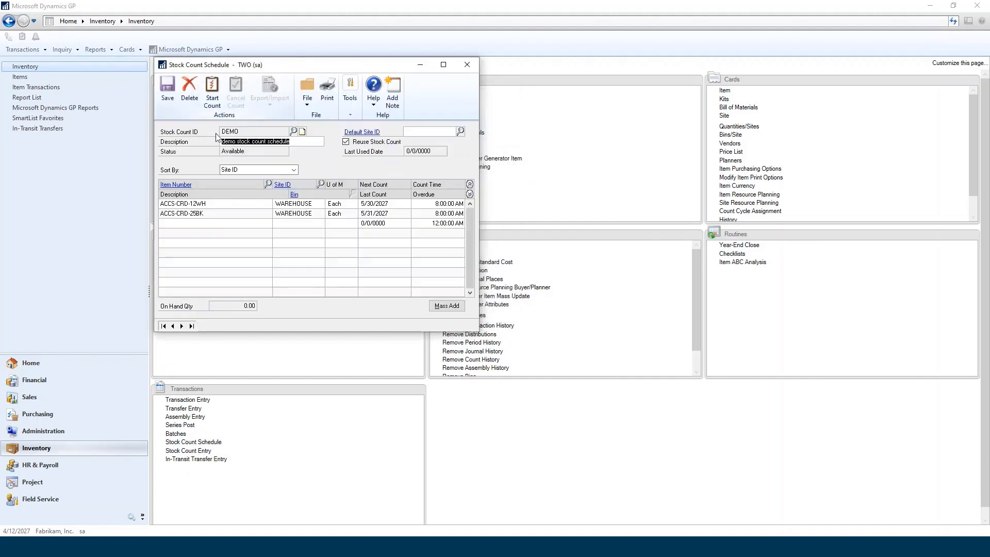
# Examine the range restrictions available for mass adding items to the DEMO stock count, and close the Mass Add window.
pyautogui.click(456, 308)
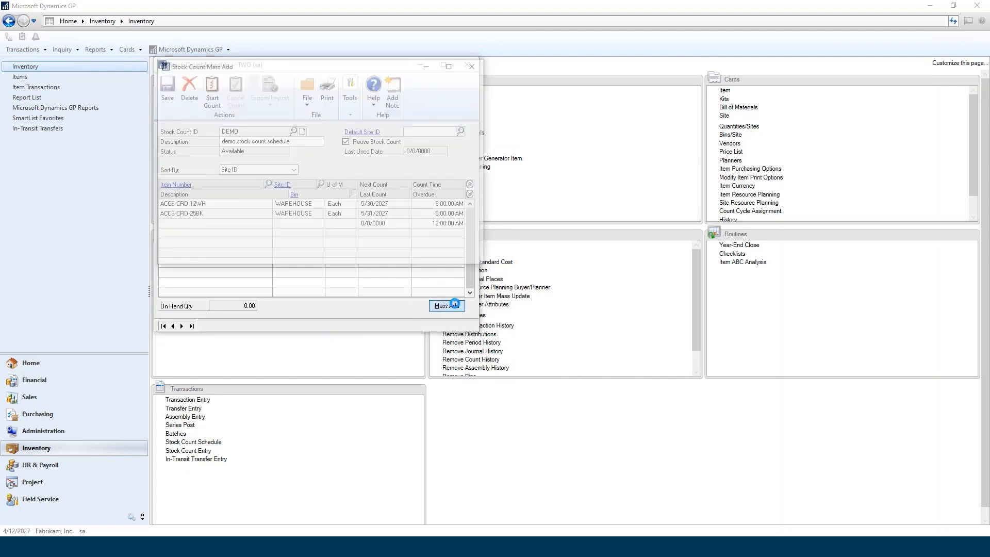
pyautogui.click(308, 174)
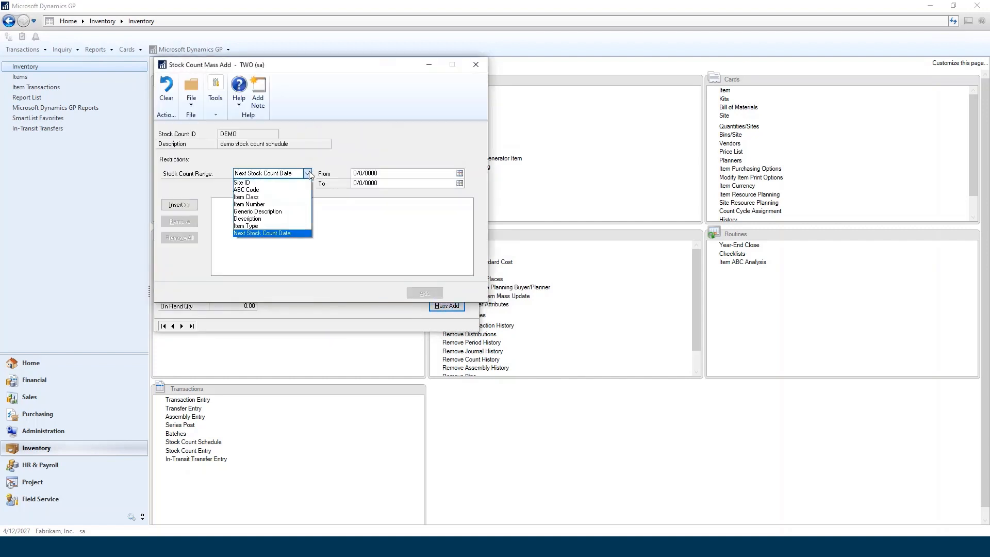
pyautogui.click(308, 173)
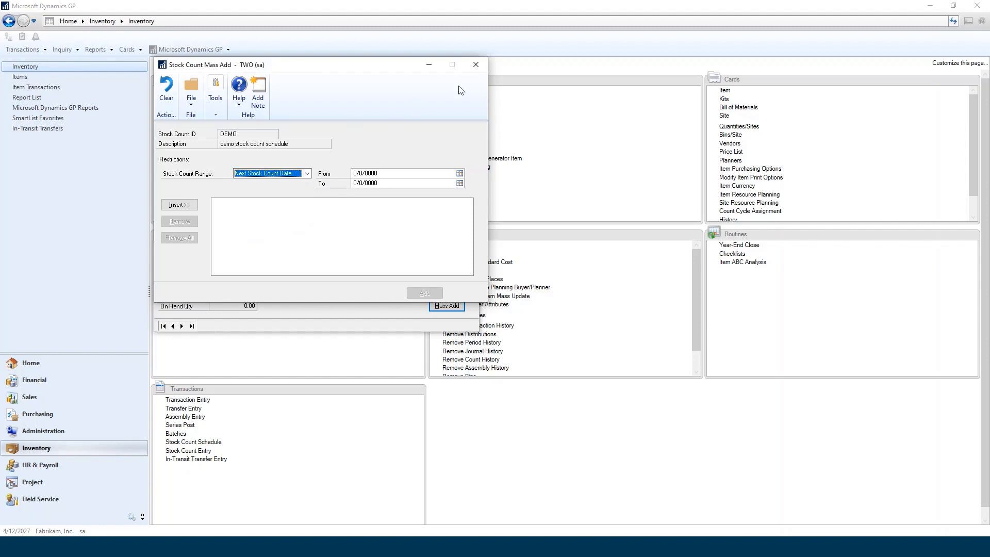
pyautogui.click(478, 64)
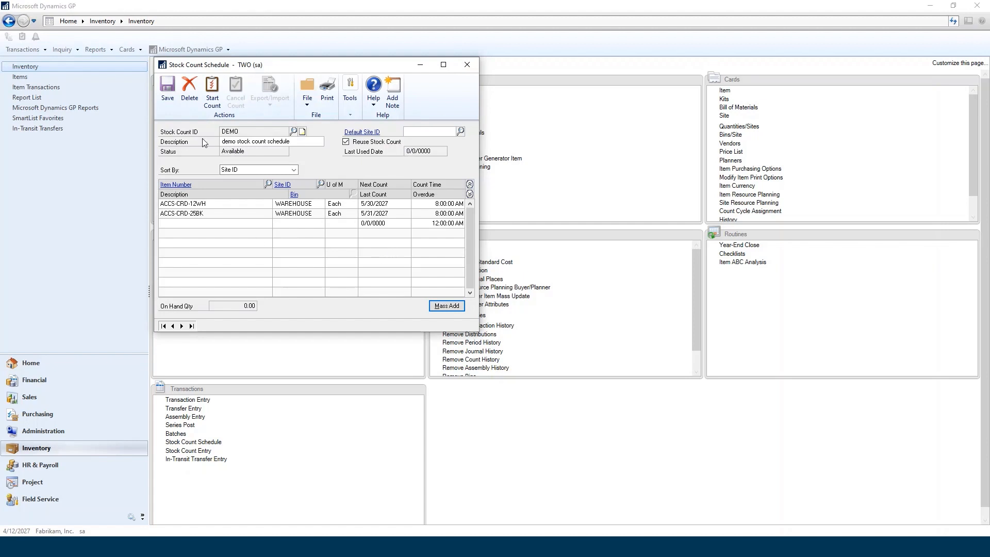
# Start the DEMO stock count and send the Stock Count Exception List to the screen.
pyautogui.click(214, 89)
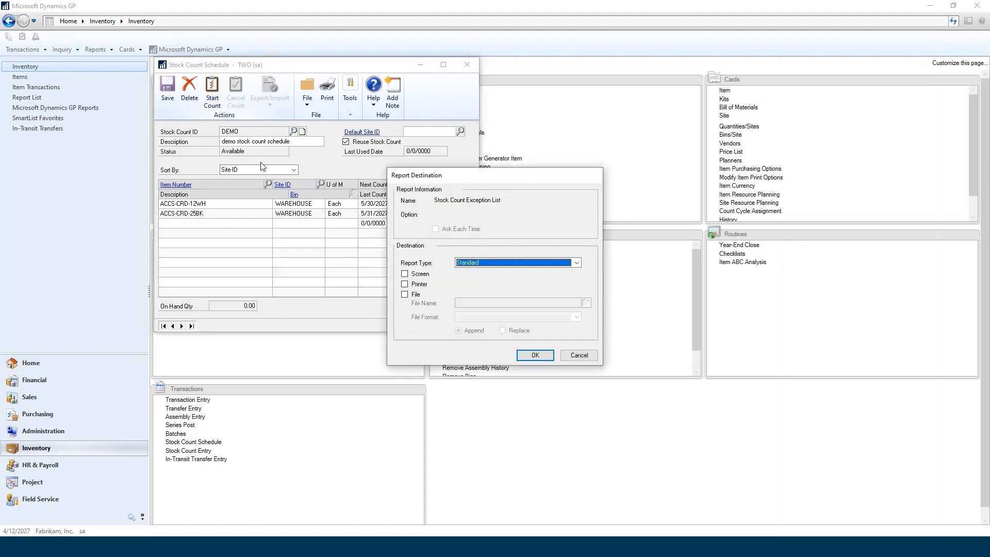
pyautogui.click(405, 274)
pyautogui.click(535, 355)
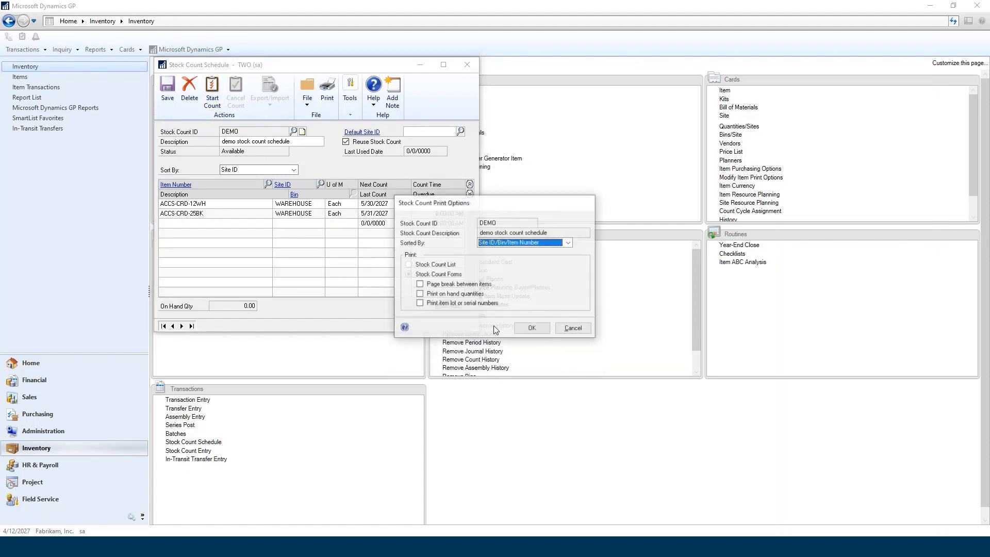
# Output the stock count forms to the screen with on hand quantities and item lot or serial numbers included.
pyautogui.click(420, 294)
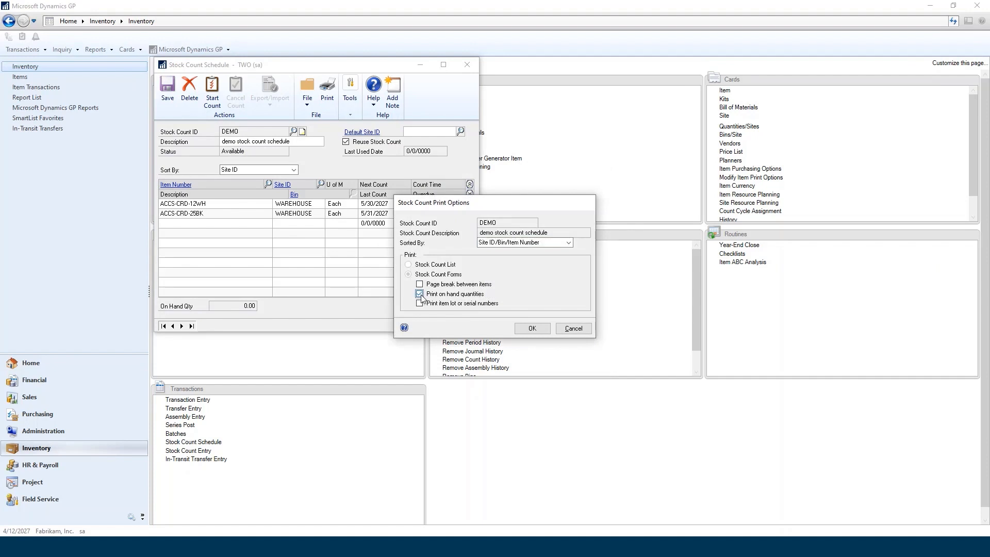
pyautogui.click(419, 303)
pyautogui.click(532, 328)
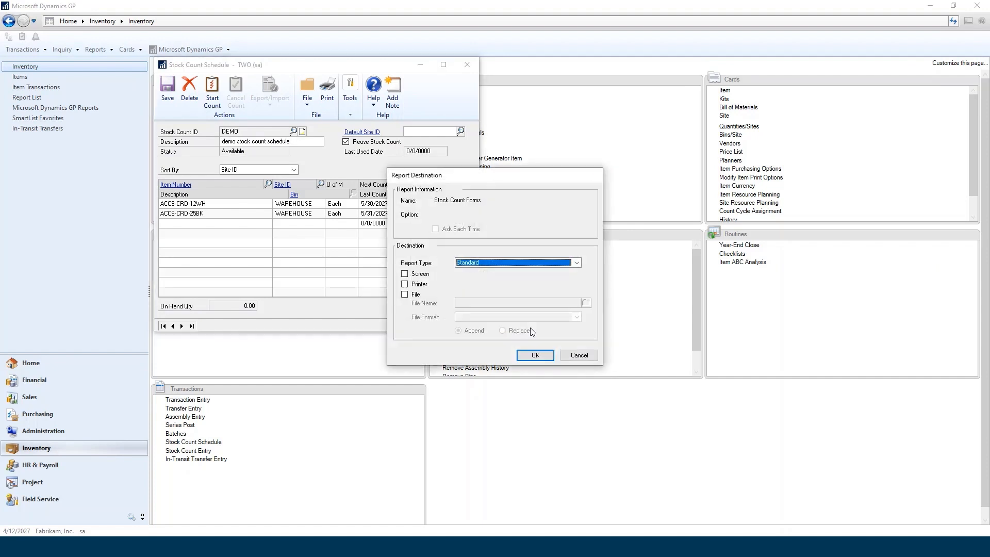
pyautogui.click(405, 274)
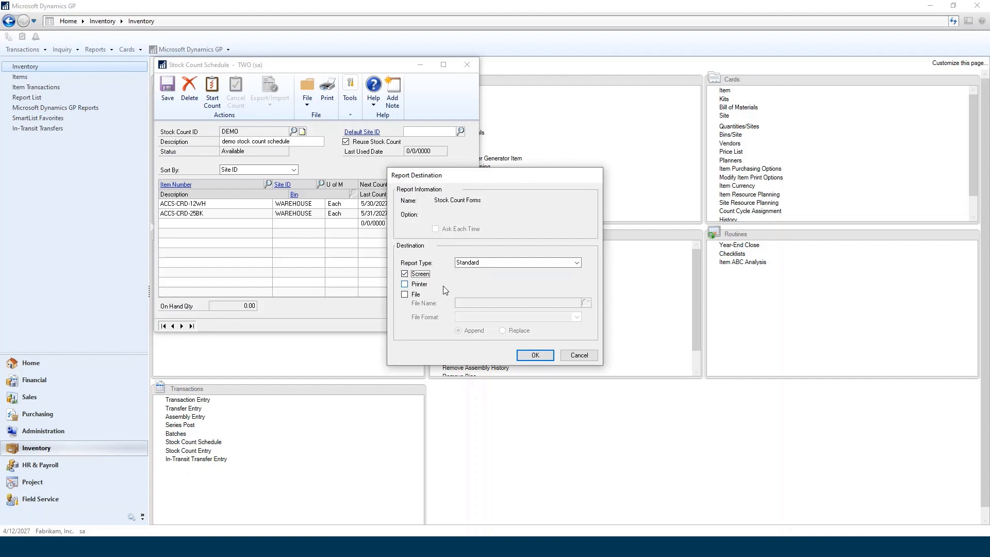
pyautogui.click(535, 355)
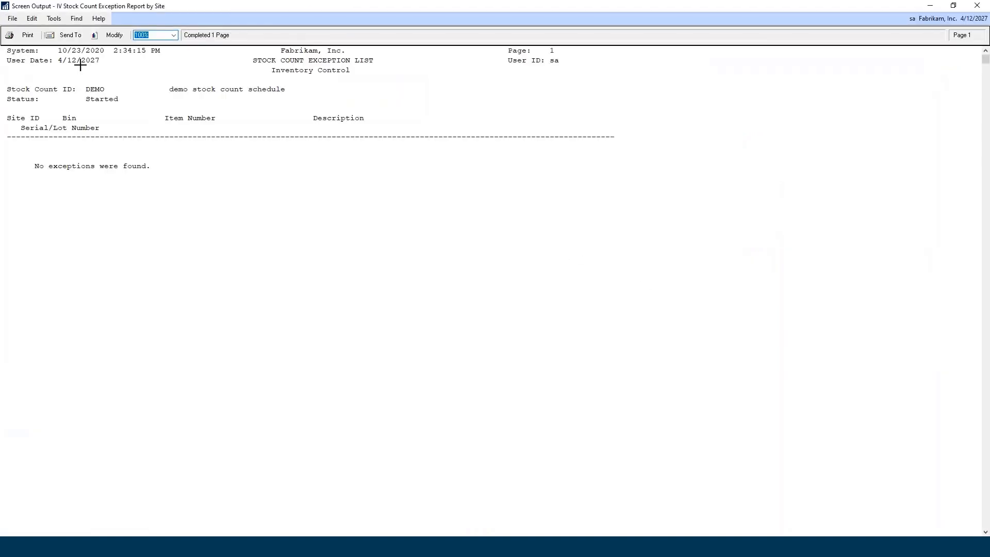
# Review the exception list and stock count form reports, and close them along with the Stock Count Schedule.
pyautogui.click(977, 7)
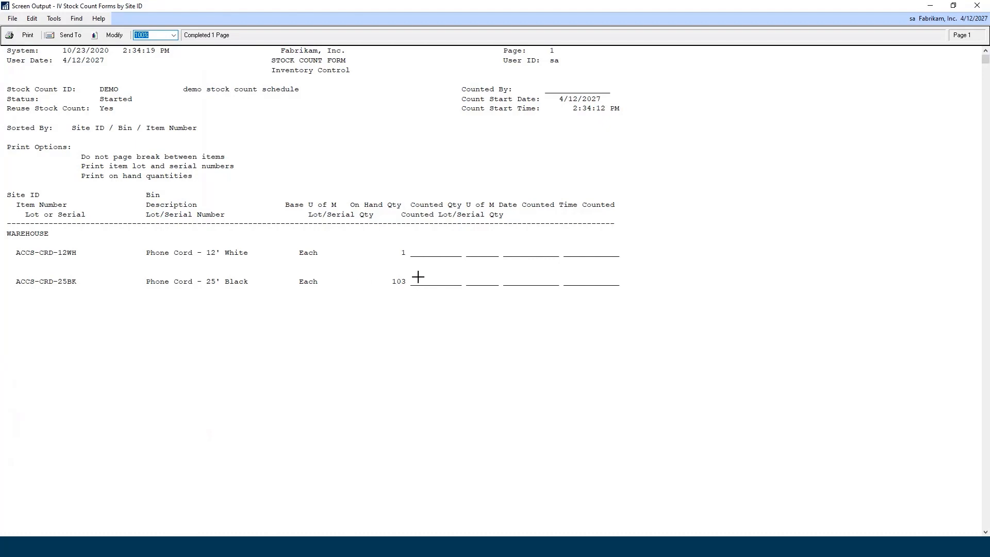
pyautogui.click(976, 6)
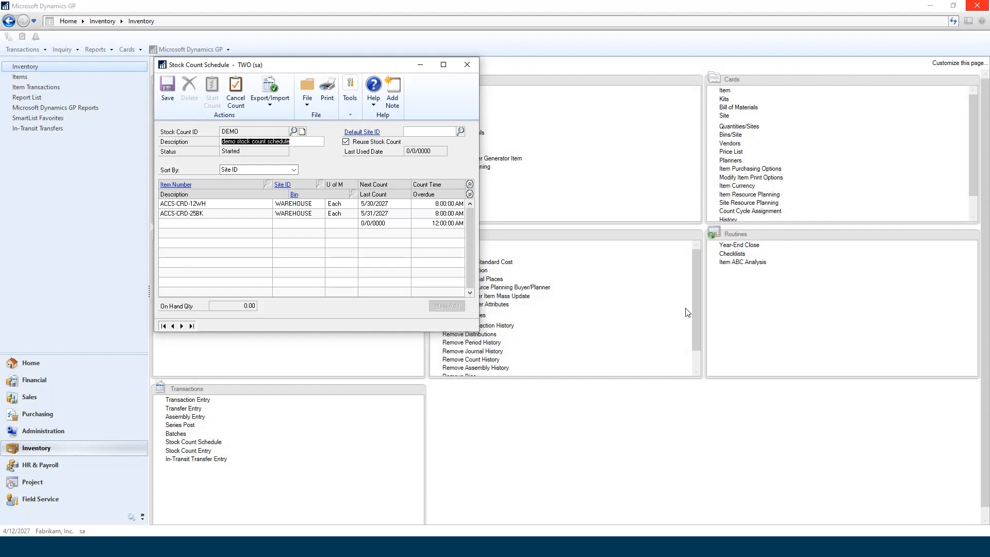
pyautogui.click(467, 65)
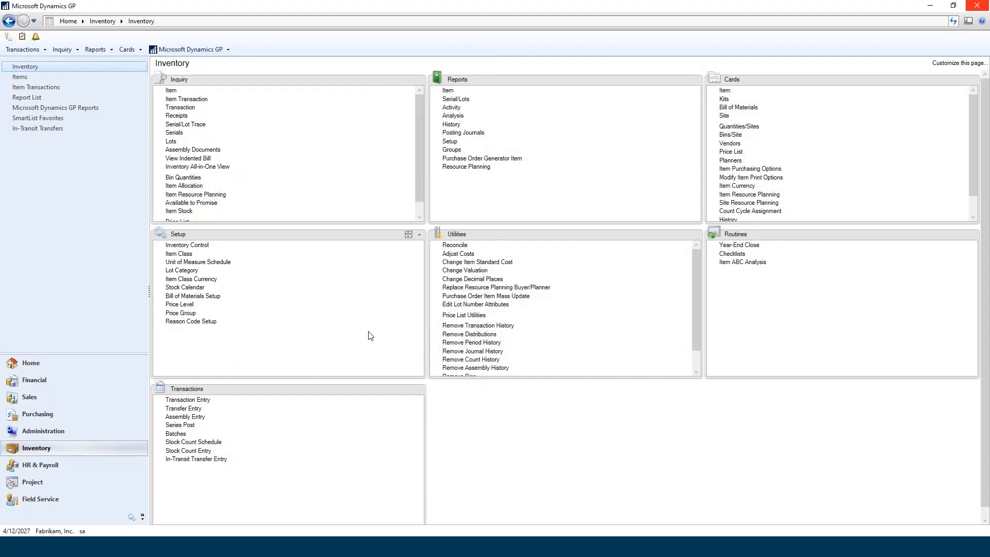
# Open Stock Count Entry and load the started stock count DEMO.
pyautogui.click(207, 451)
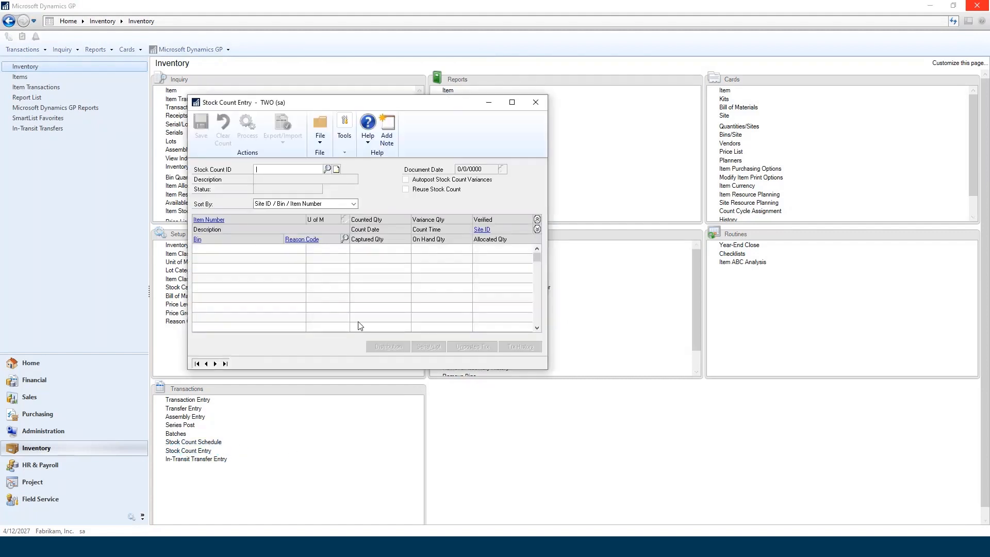
pyautogui.click(327, 169)
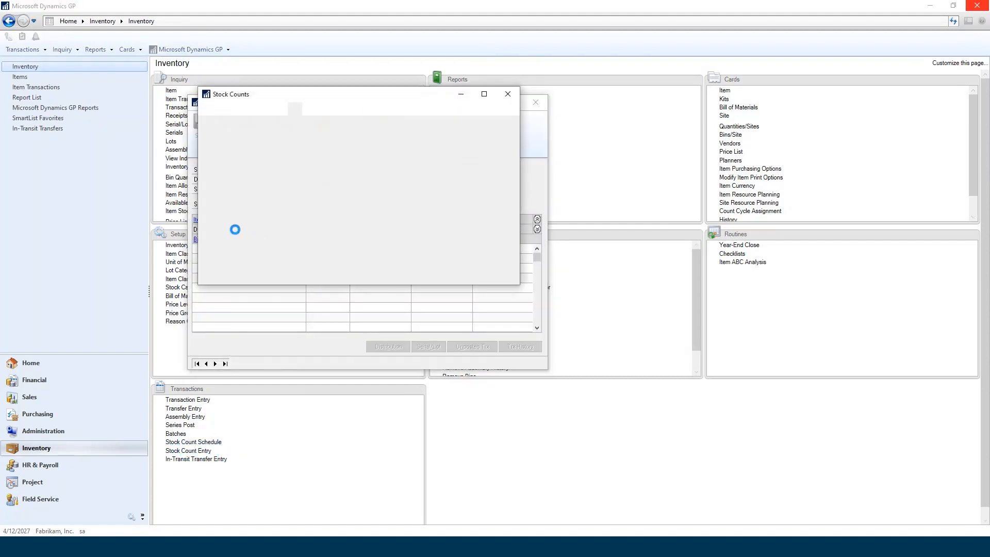
pyautogui.click(281, 198)
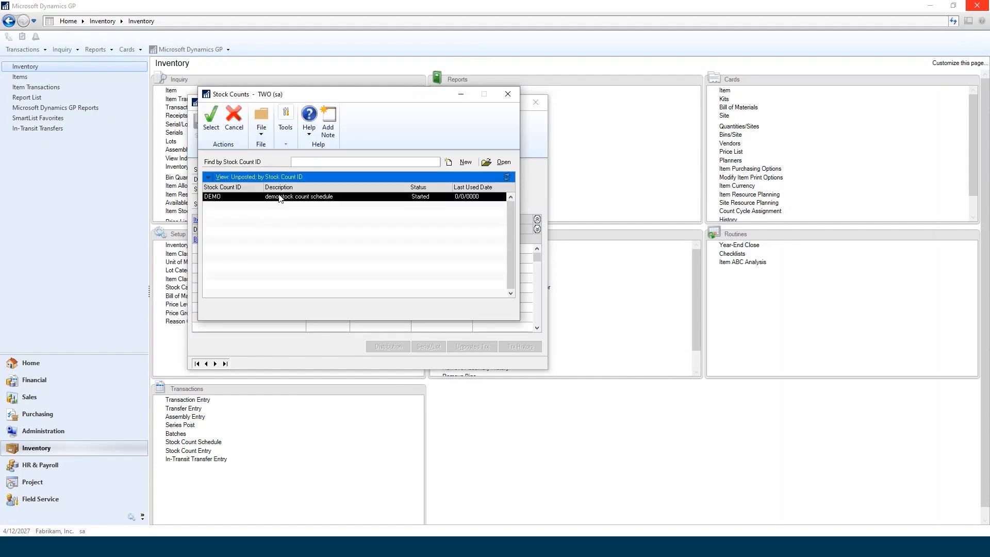
pyautogui.click(212, 131)
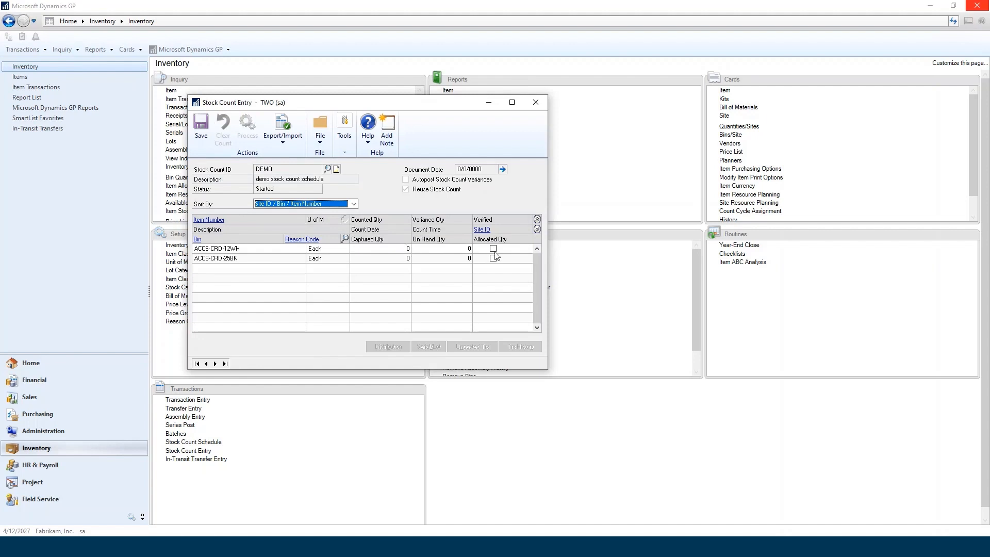
# Mark items ACCS-CRD-12WH and ACCS-CRD-25BK as verified, with the line details expanded.
pyautogui.click(494, 249)
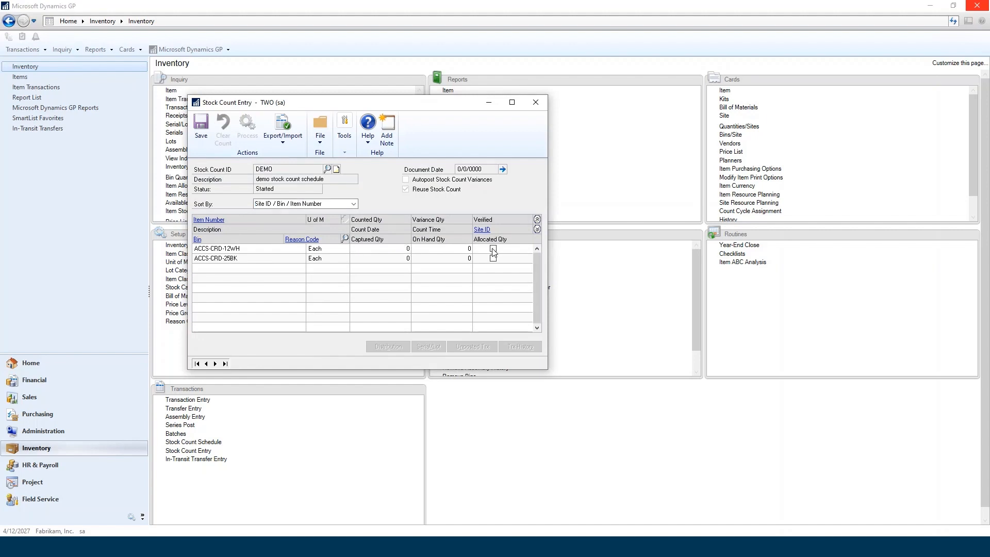
pyautogui.click(537, 229)
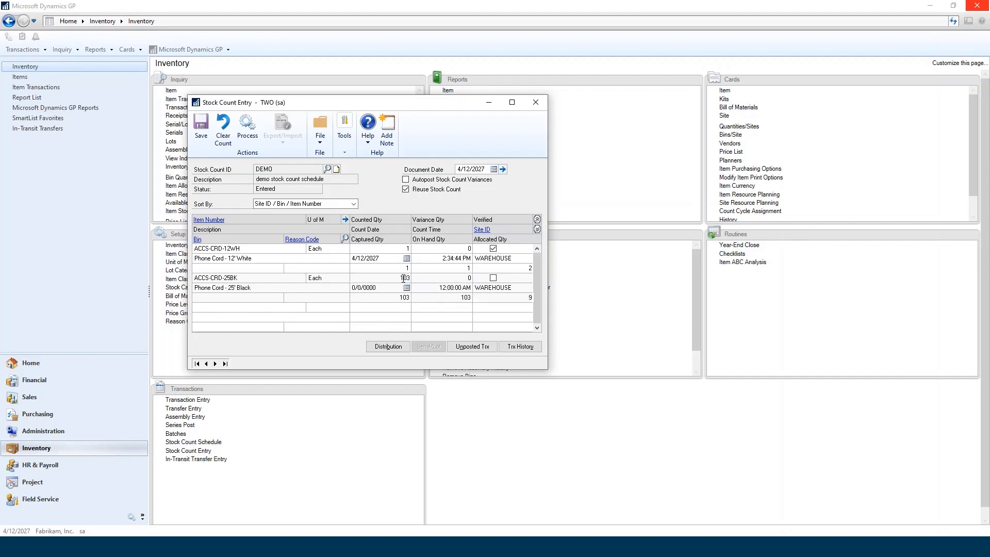
pyautogui.click(494, 278)
pyautogui.click(493, 279)
# Process the DEMO stock count with its exception report output to the screen, then close the report and Stock Count Entry.
pyautogui.click(247, 129)
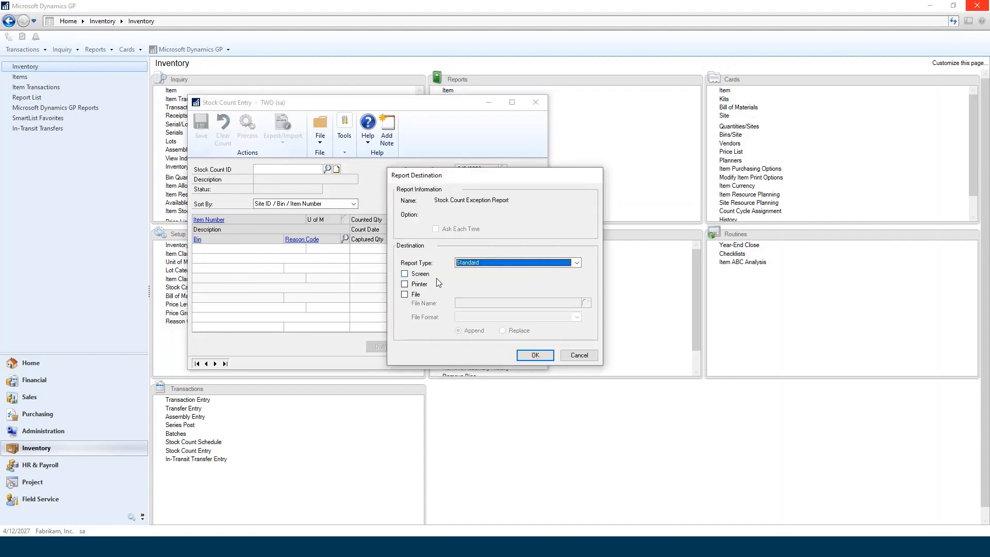
pyautogui.click(421, 275)
pyautogui.click(535, 355)
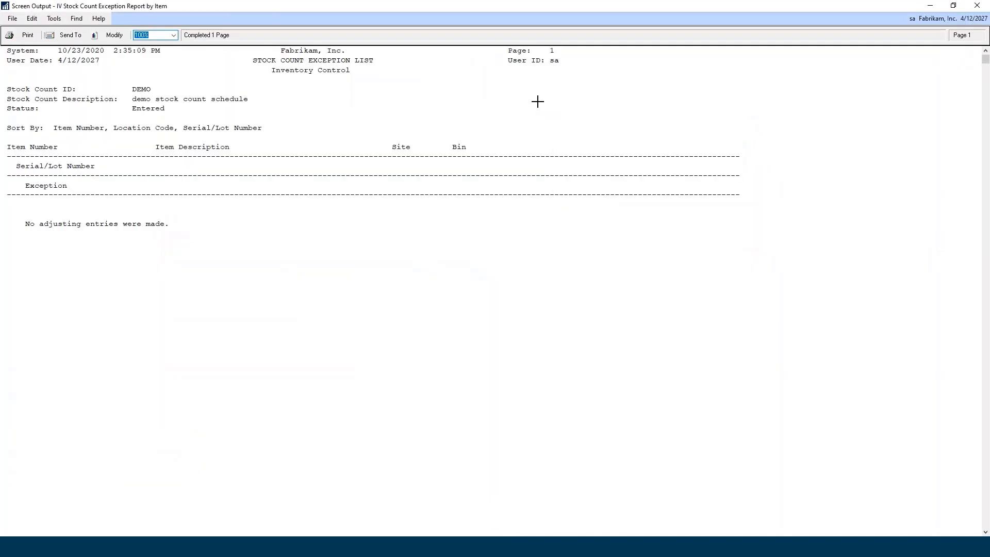
pyautogui.click(977, 6)
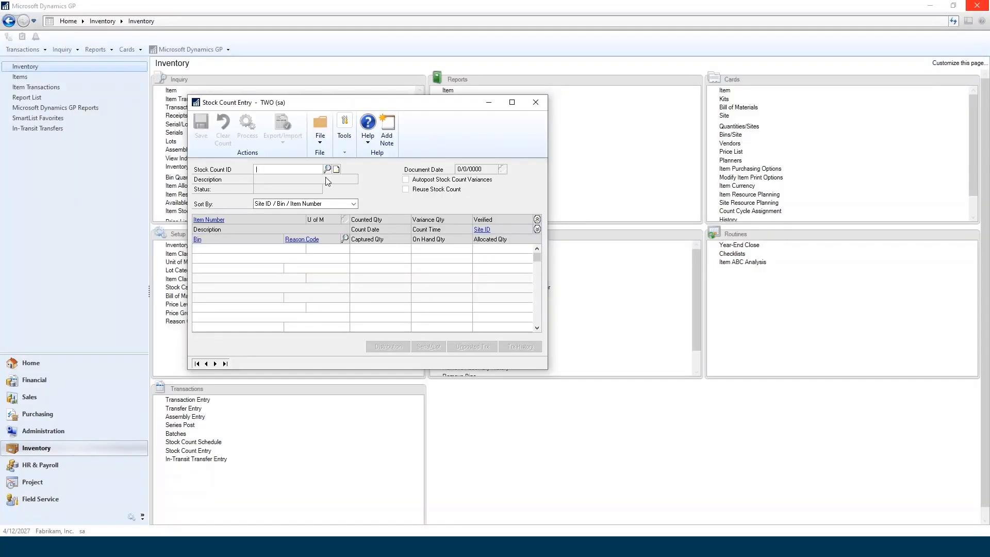
pyautogui.click(537, 102)
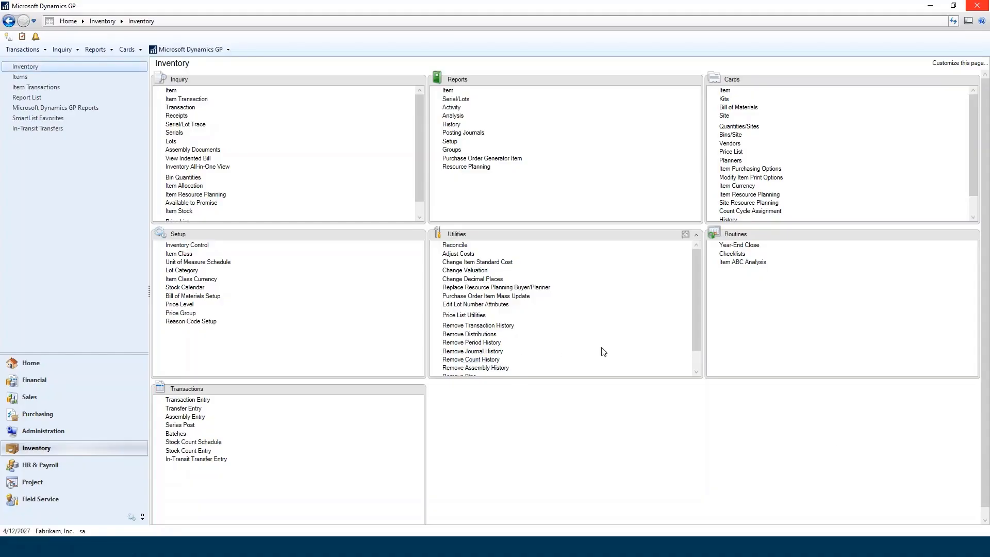
# Run the inventory year-end close with only Item's Standard Cost updated, and view the Standard Cost Posting Journal on screen.
pyautogui.click(753, 246)
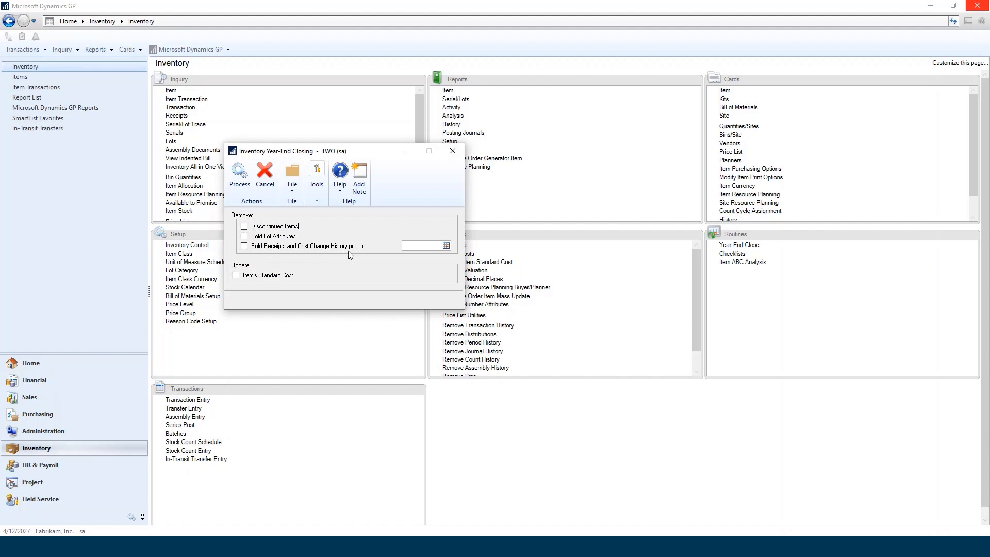
pyautogui.click(235, 275)
pyautogui.click(239, 173)
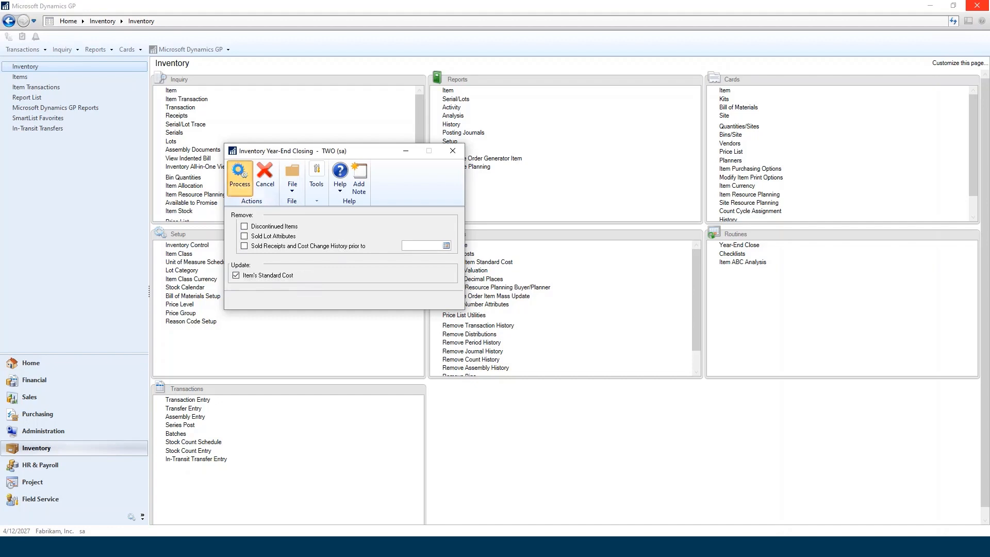
pyautogui.click(404, 272)
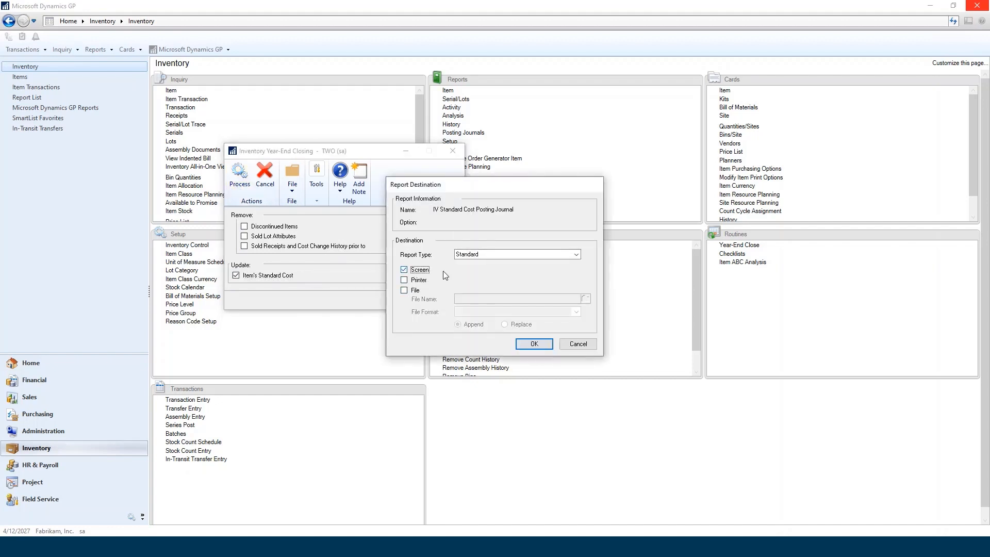
pyautogui.click(535, 344)
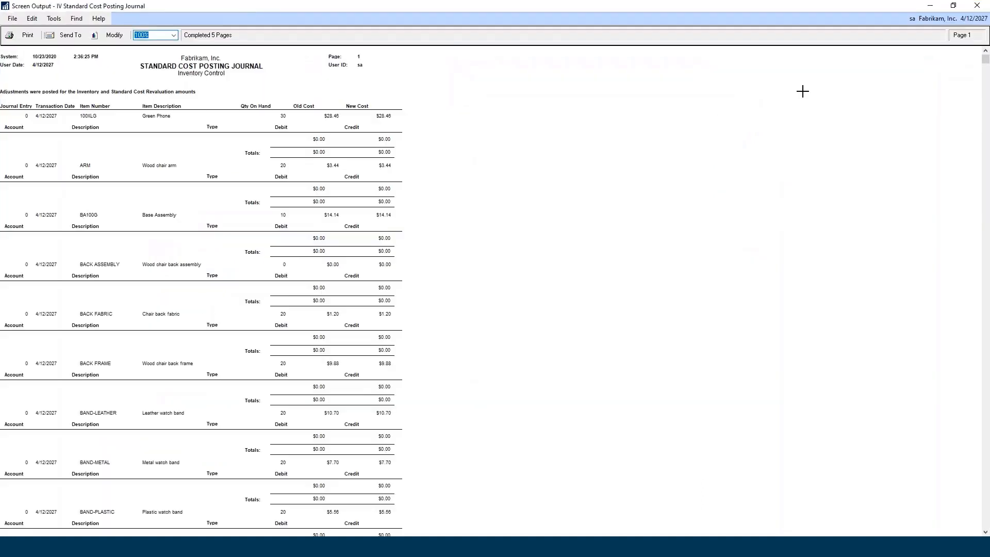
pyautogui.click(977, 6)
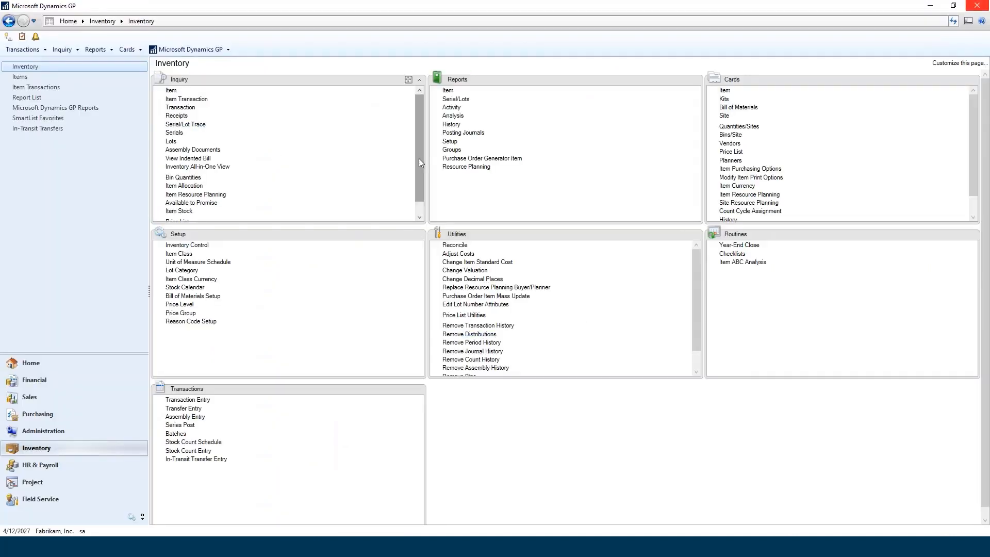
# Review the current and last year sales history of item 100XLG in Item History, and close the window.
pyautogui.scroll(-1, 419, 160)
pyautogui.scroll(-1, 731, 220)
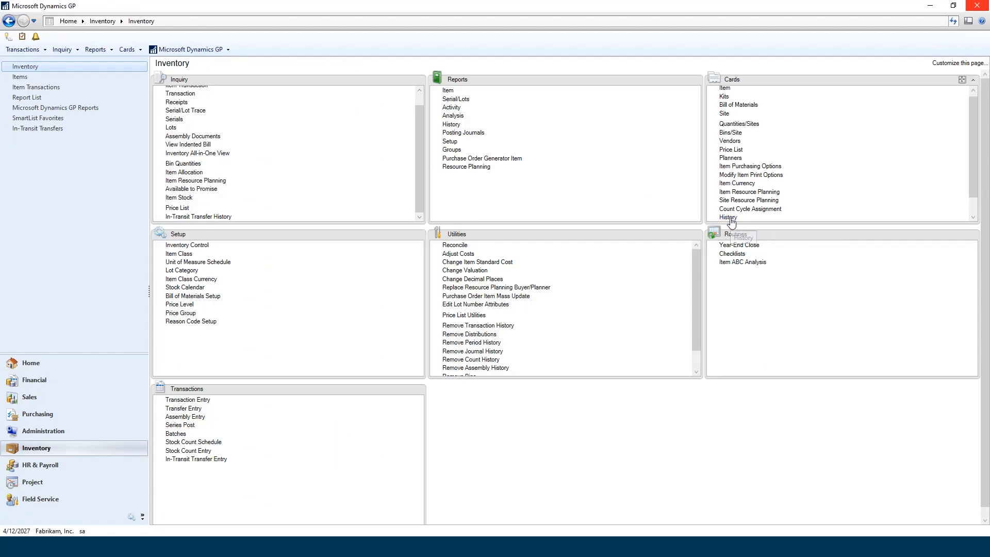
pyautogui.click(730, 220)
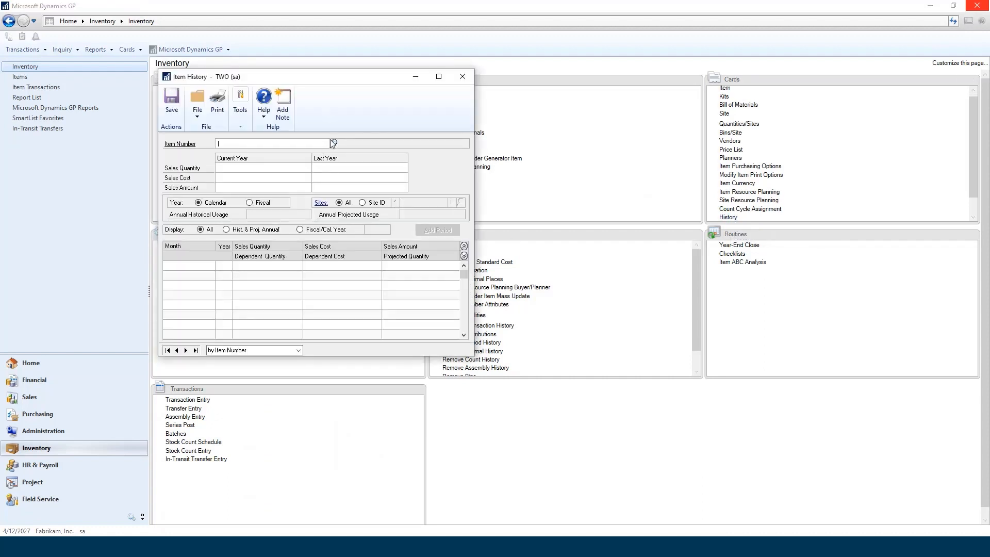
pyautogui.click(334, 144)
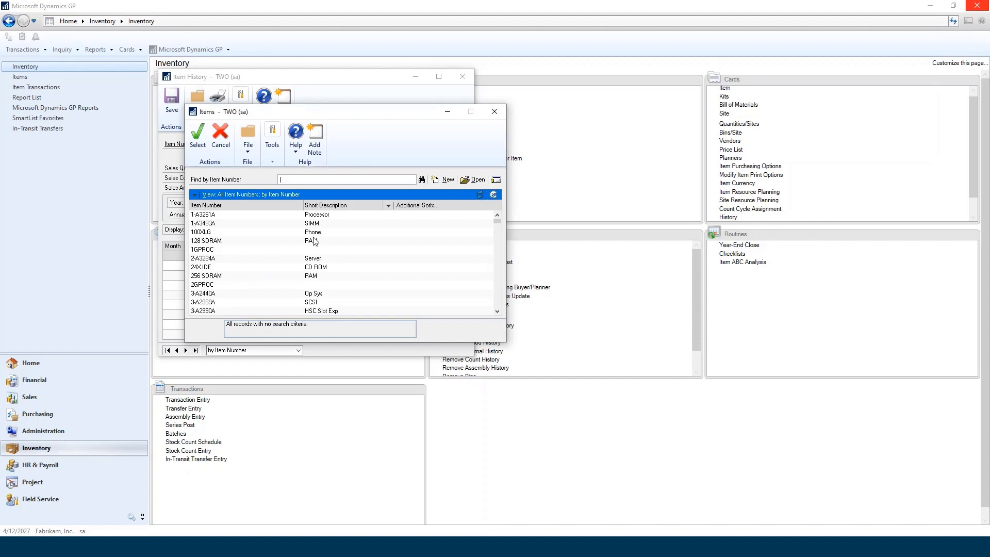
pyautogui.doubleClick(313, 233)
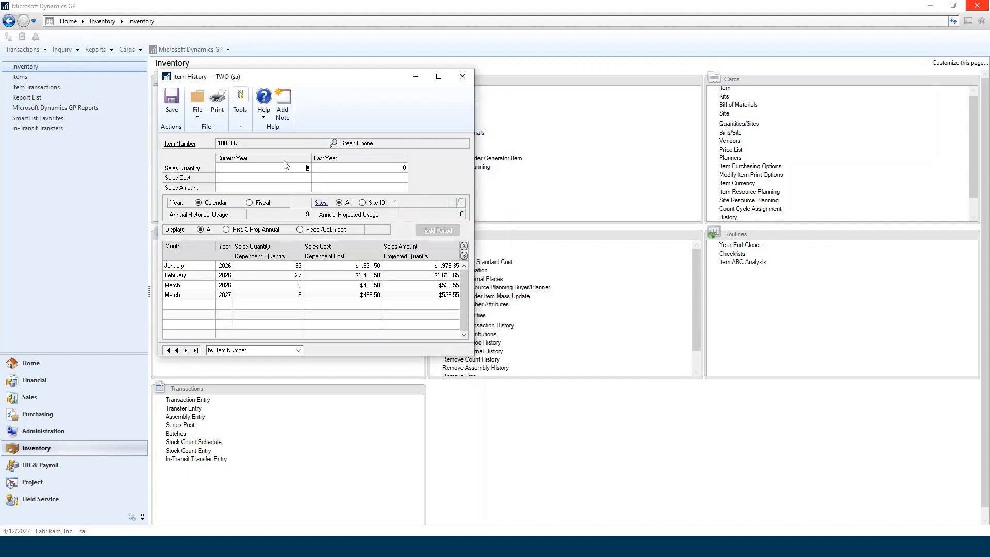
pyautogui.click(462, 77)
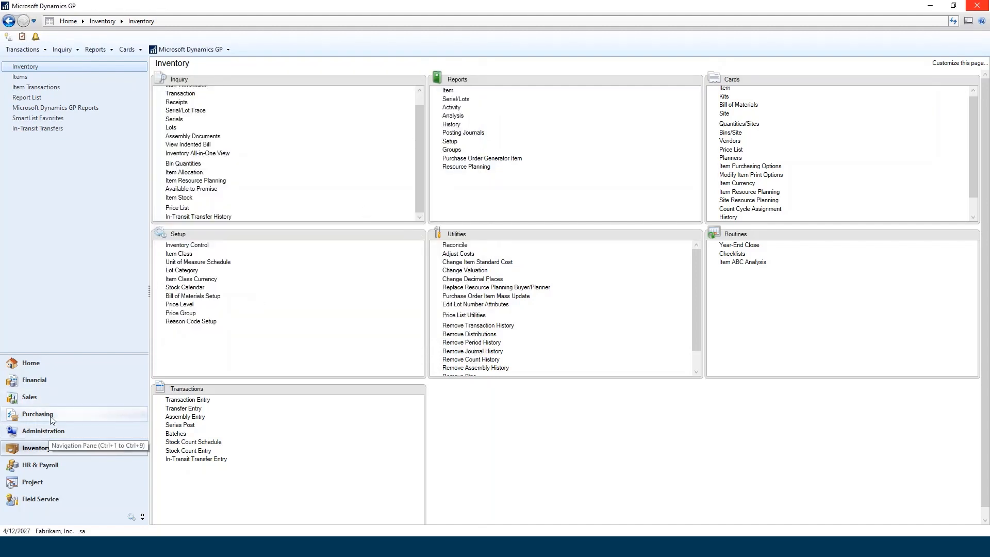
# Close Period 12 of 2027 for the Inventory series in the company's Fiscal Periods Setup and accept the change.
pyautogui.click(42, 430)
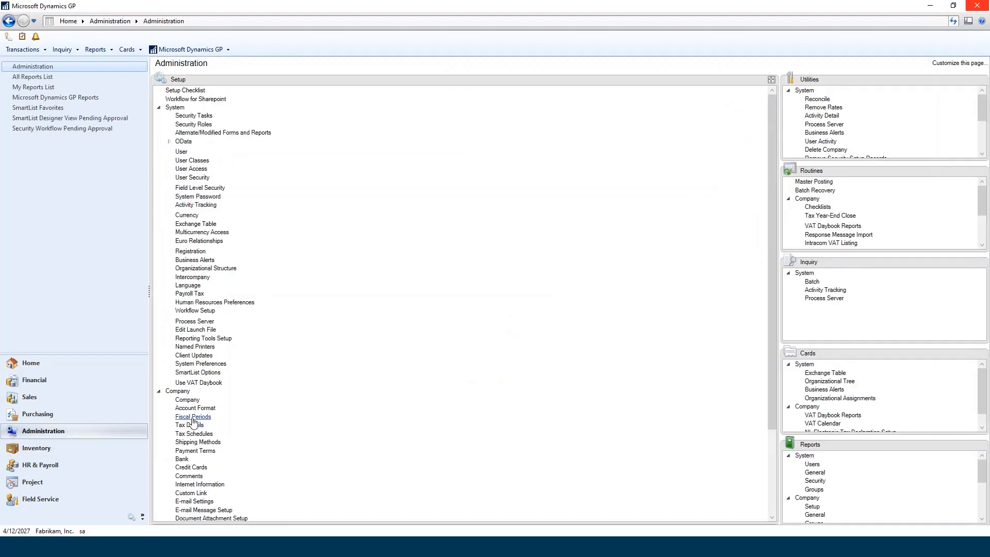
pyautogui.click(192, 417)
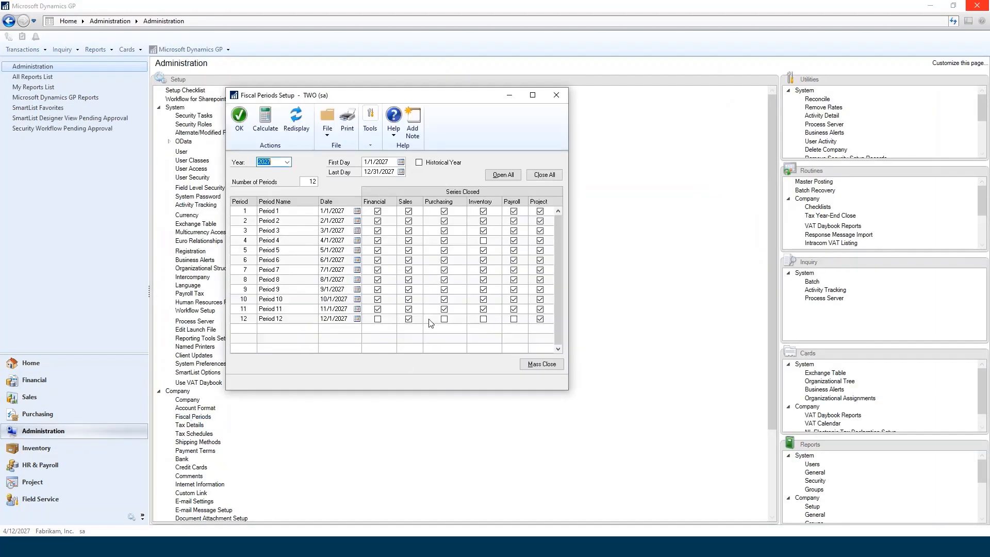
pyautogui.click(483, 320)
pyautogui.click(238, 121)
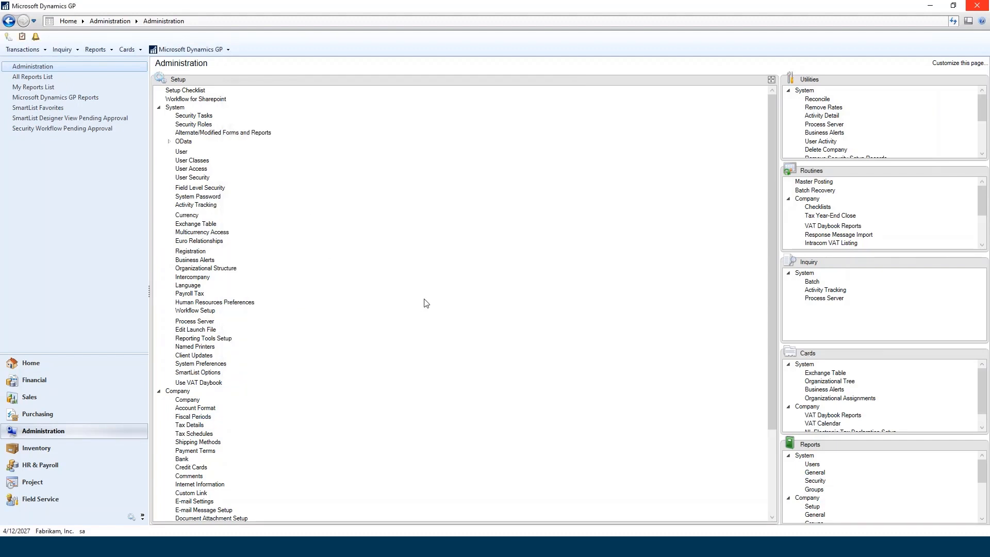
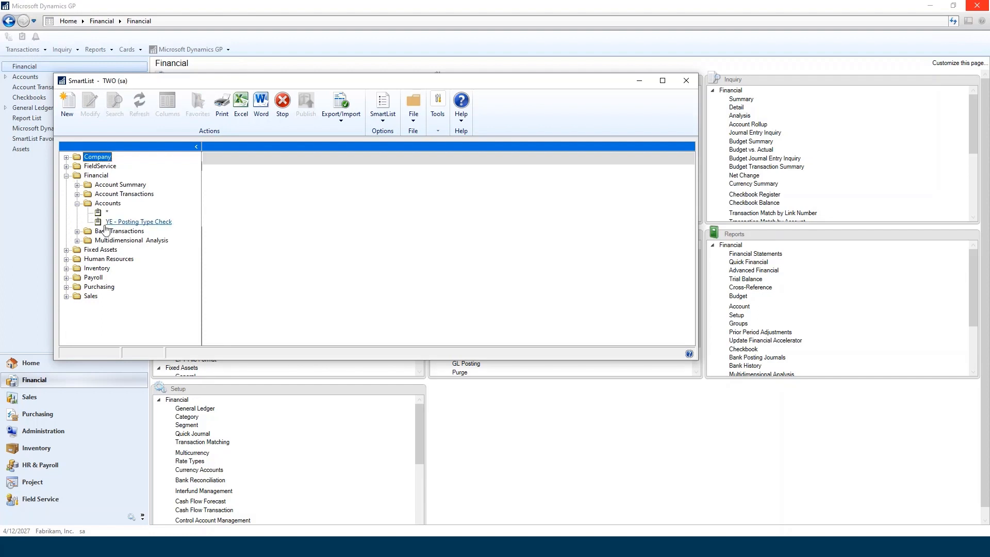
# Examine the search criteria of the YE - Posting Type Check accounts list, and close the search and SmartList.
pyautogui.click(116, 106)
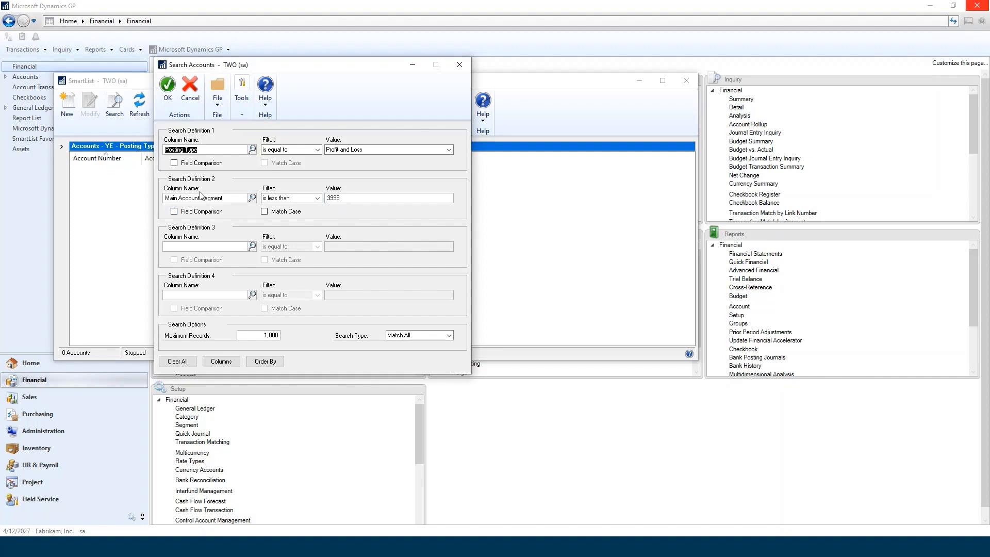
pyautogui.click(371, 149)
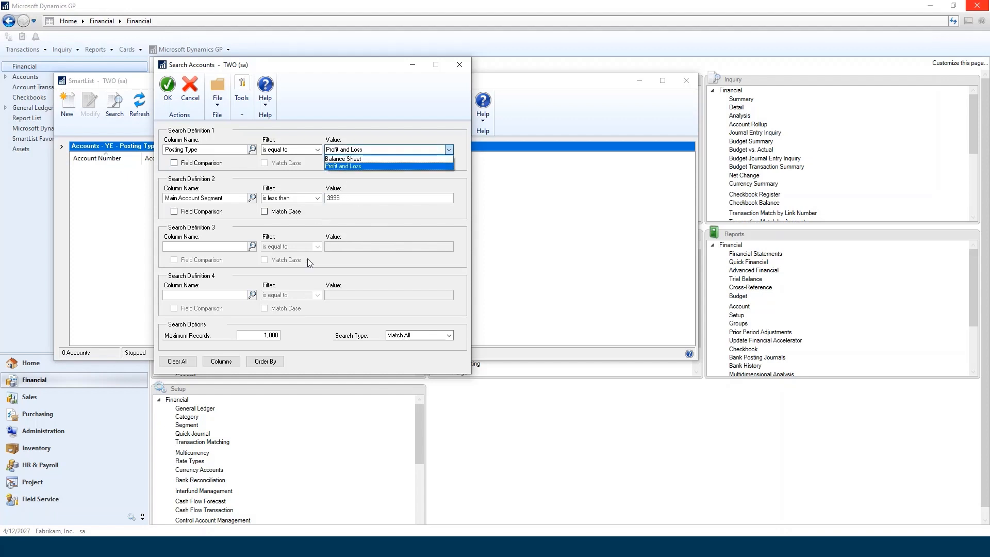
pyautogui.click(446, 240)
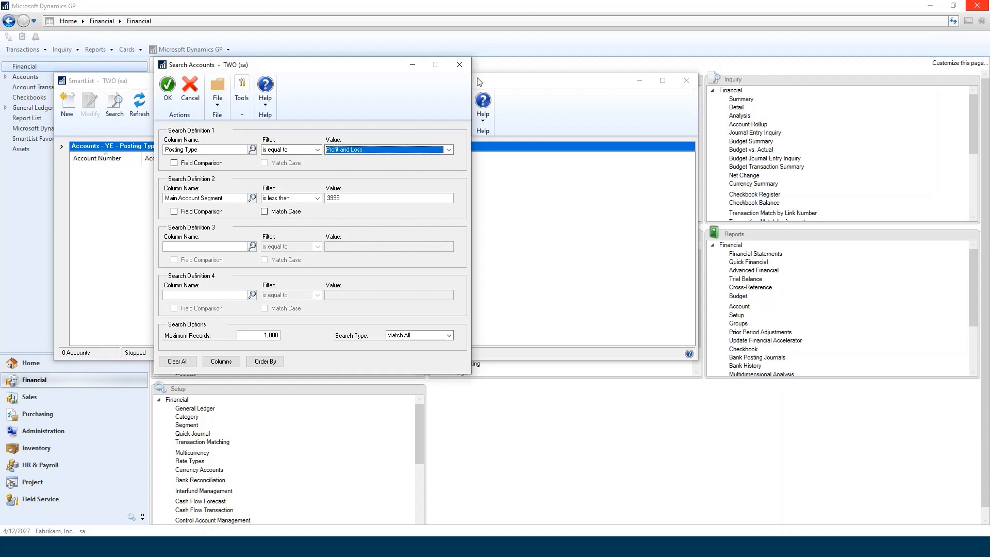
pyautogui.click(460, 66)
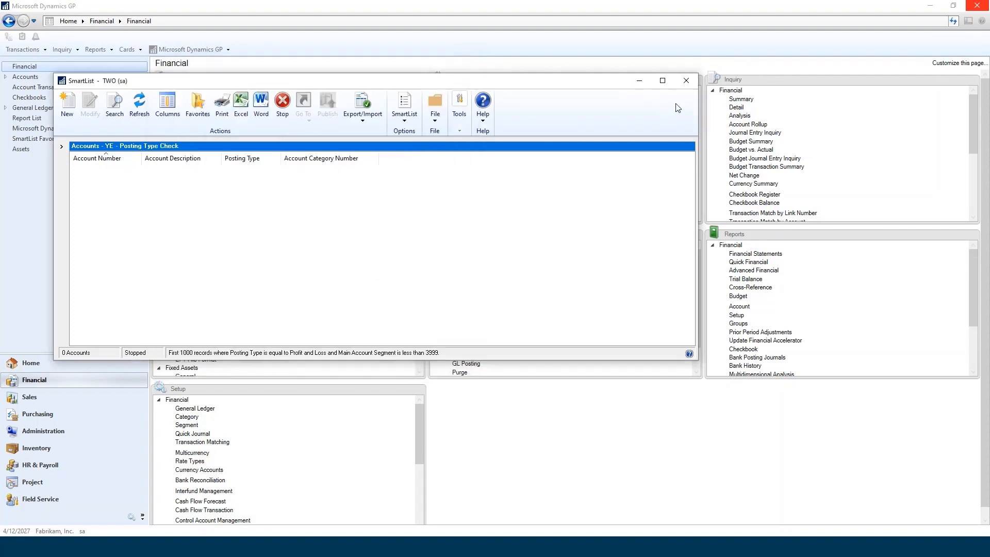
pyautogui.click(685, 83)
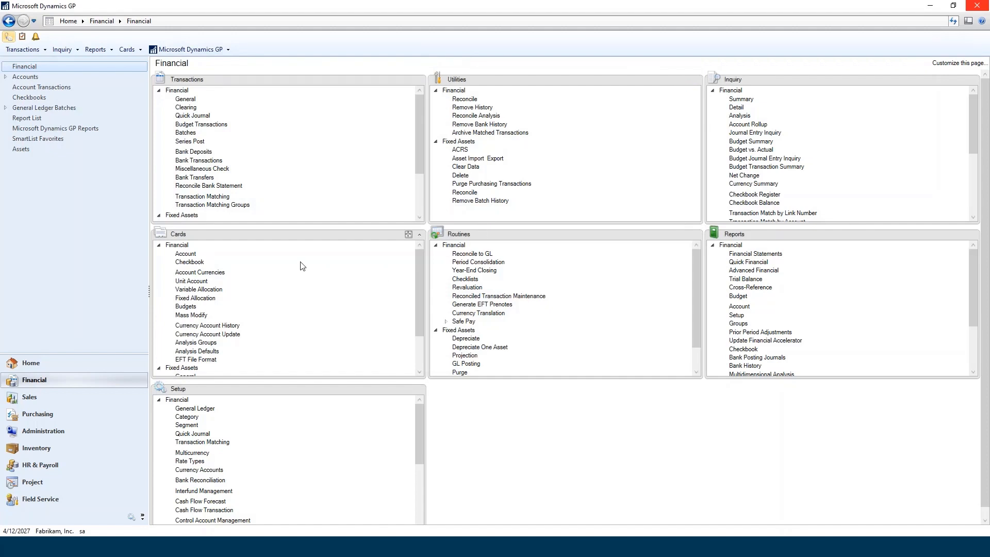
# Reconcile the financial information for an open year, and close the Reconcile Financial Information window.
pyautogui.click(465, 100)
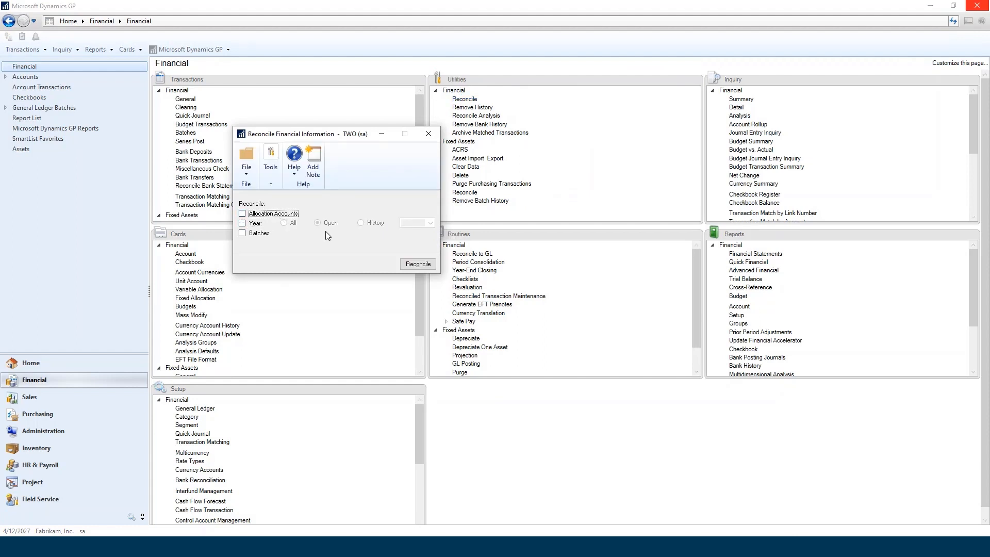
pyautogui.click(248, 226)
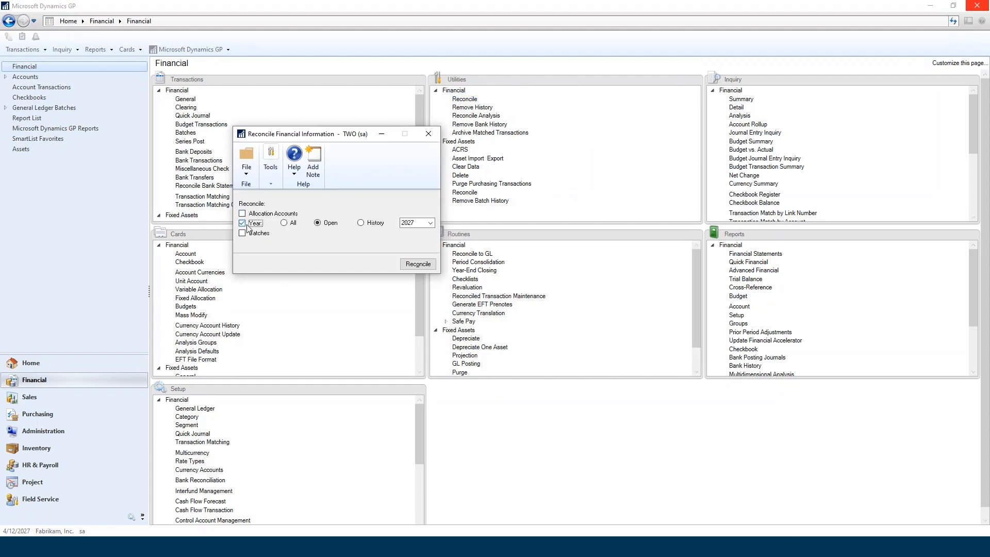
pyautogui.click(431, 223)
pyautogui.click(419, 238)
pyautogui.click(418, 264)
pyautogui.click(428, 134)
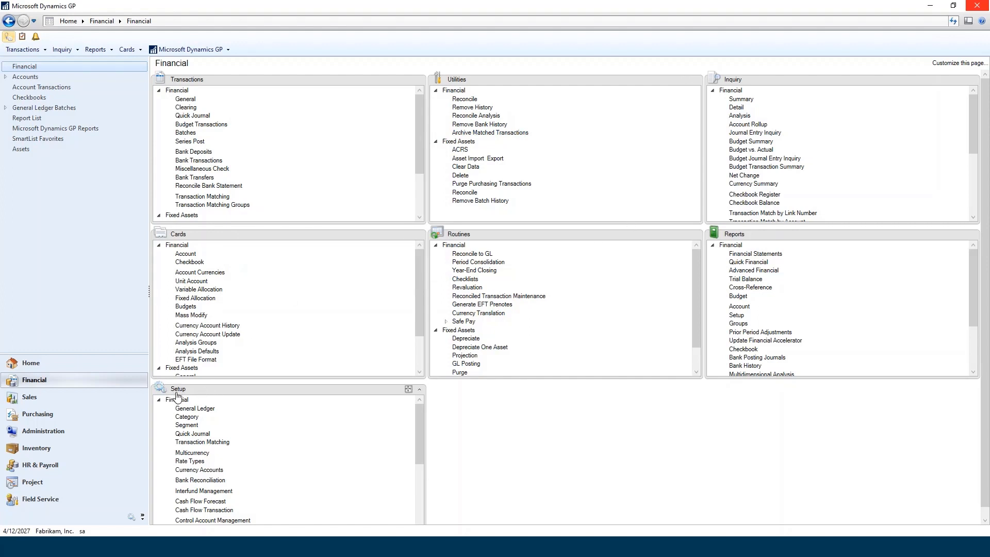
# Review the retained earnings account and the Maintain History options in General Ledger Setup, and close the window.
pyautogui.click(195, 408)
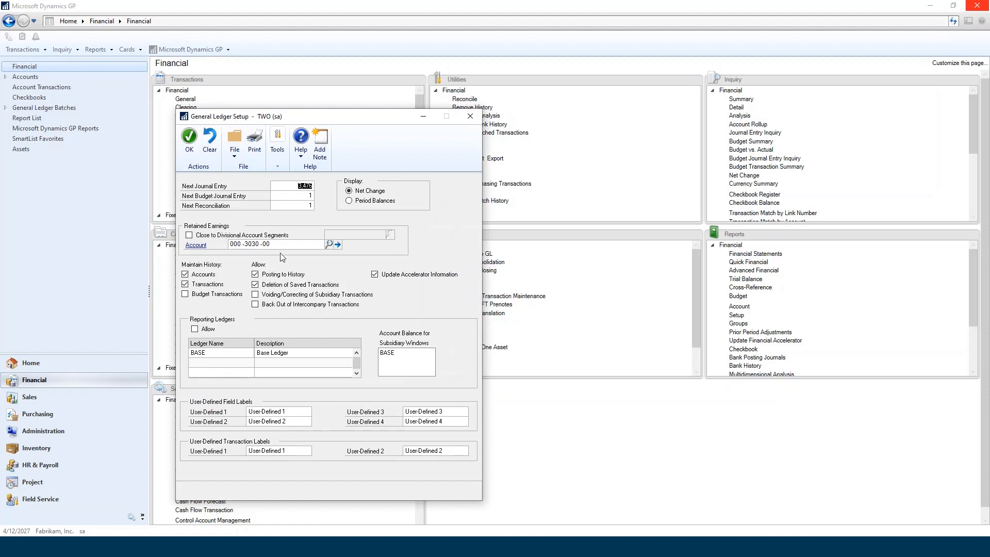
pyautogui.click(469, 116)
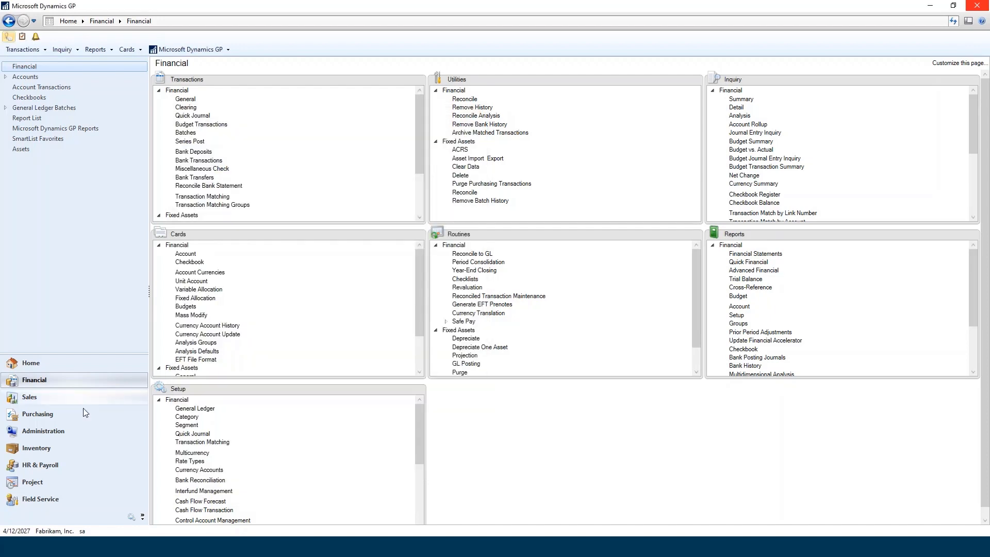
# Review the company's fiscal periods for 2027 in Fiscal Periods Setup, and close the window.
pyautogui.click(44, 430)
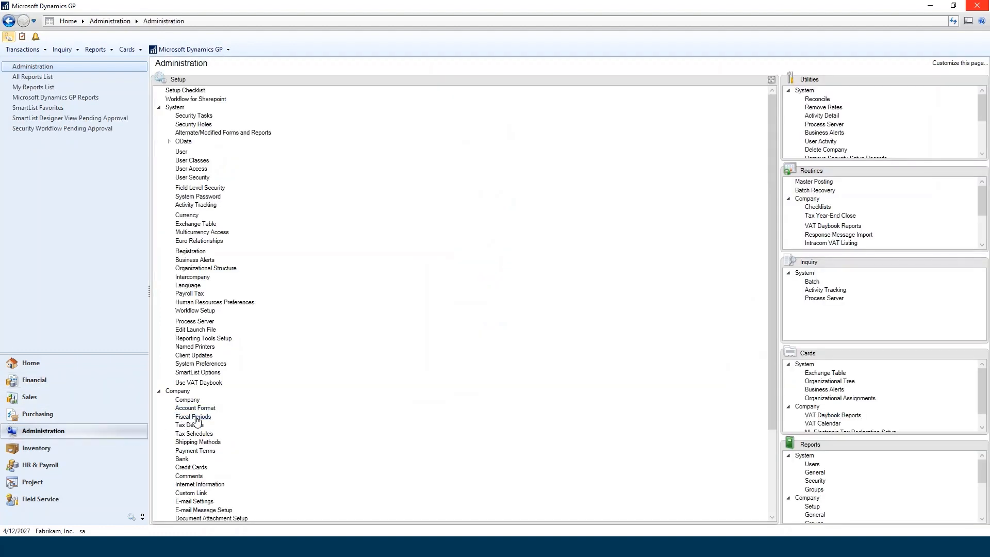
pyautogui.click(193, 416)
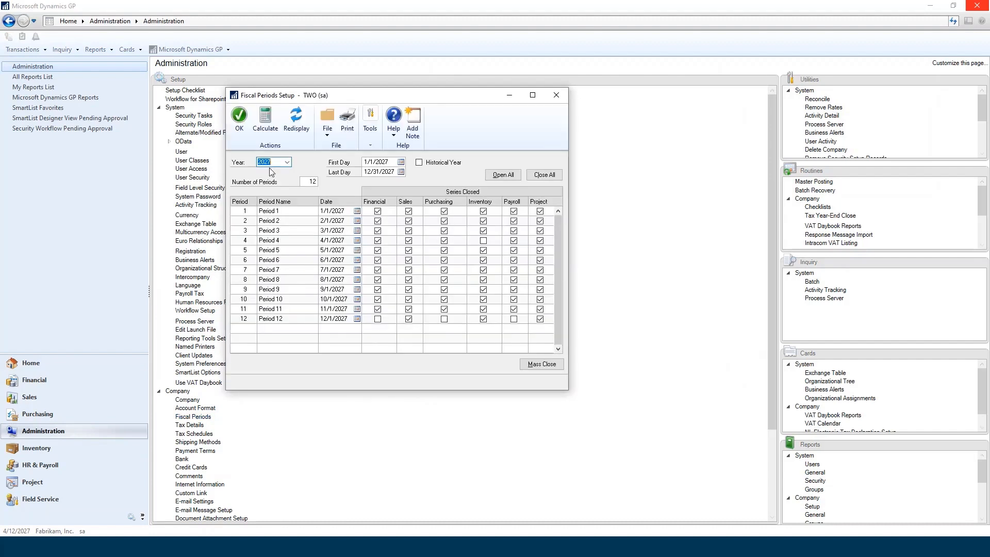
pyautogui.click(287, 162)
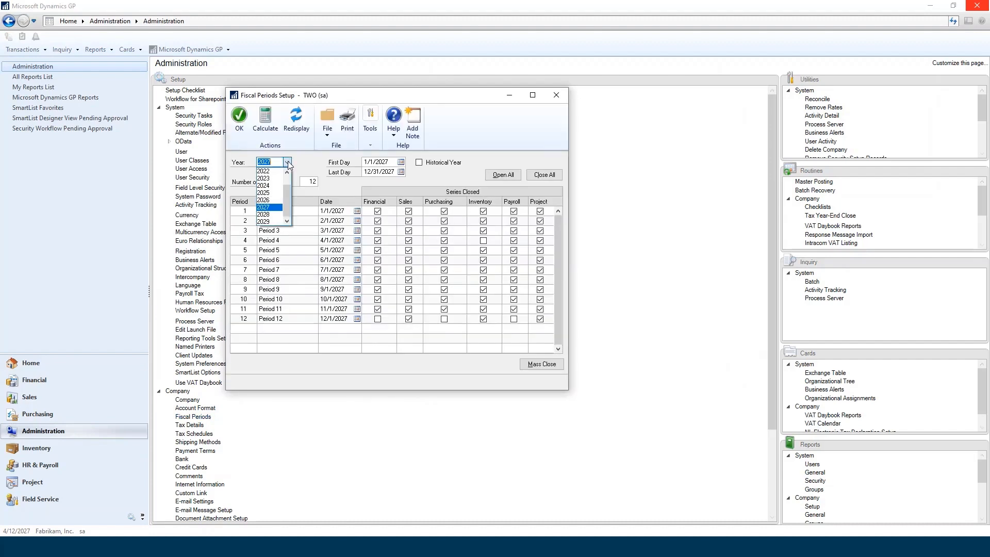
pyautogui.click(262, 206)
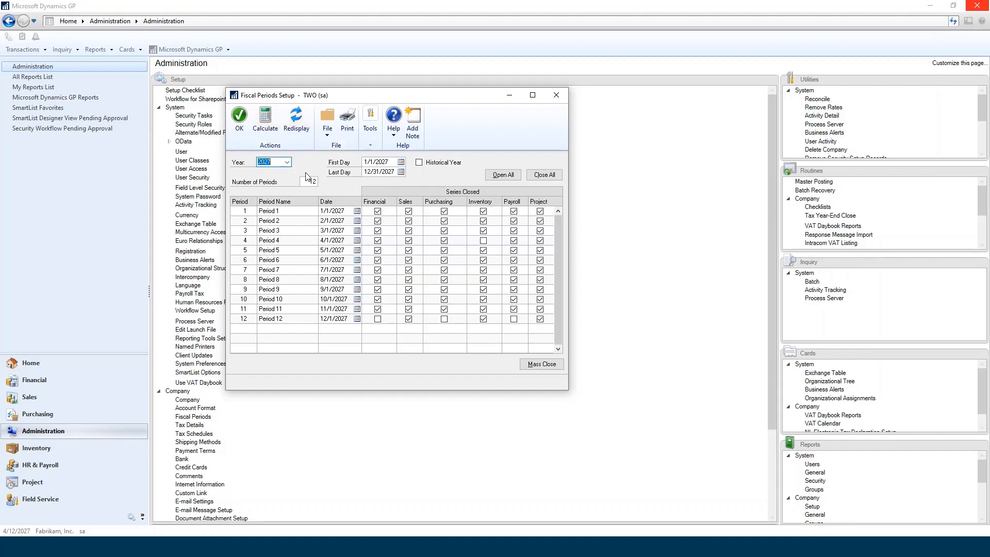
pyautogui.click(557, 96)
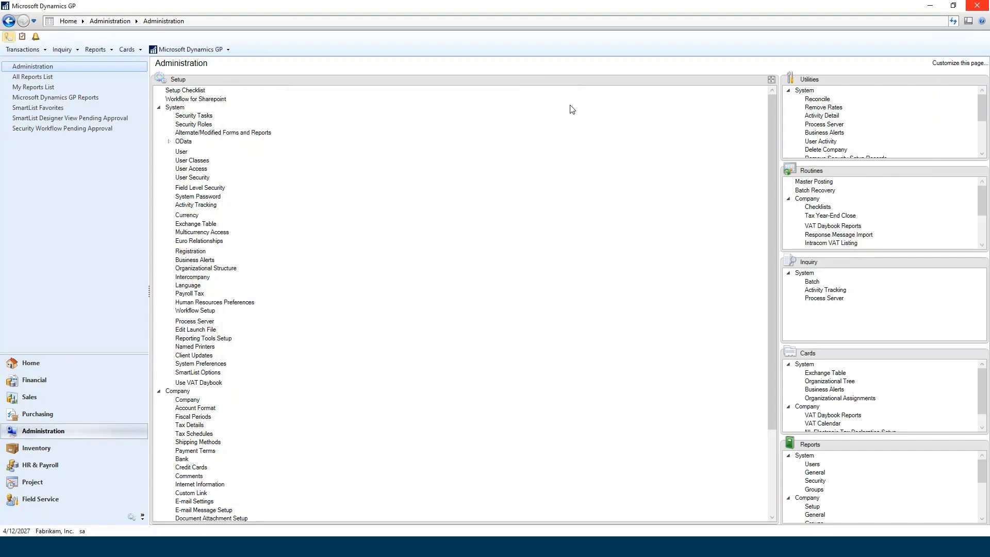
# Compare the 2026 ending balance with the 2027 beginning balance of Cash - Operating Account in the financial Summary Inquiry, and close it.
pyautogui.click(37, 384)
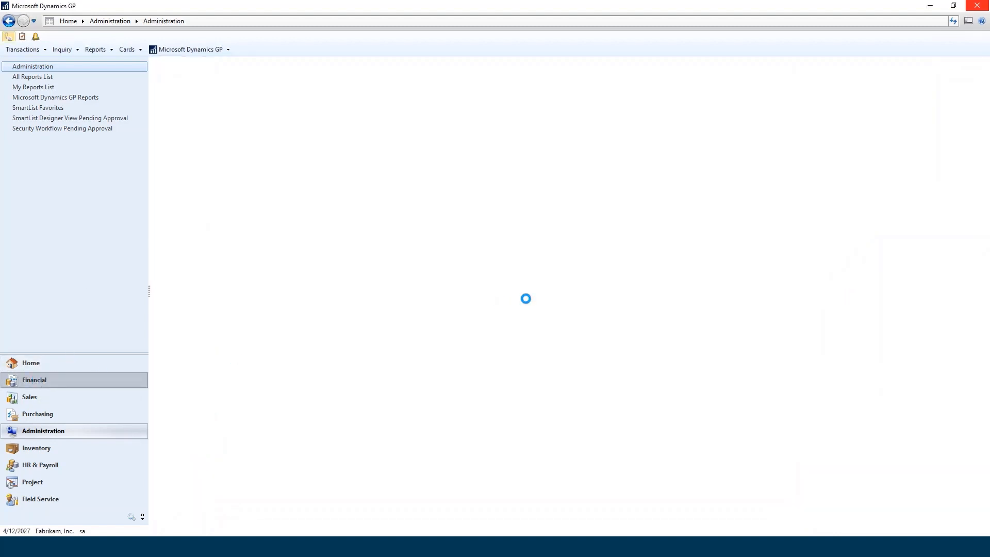
pyautogui.click(746, 100)
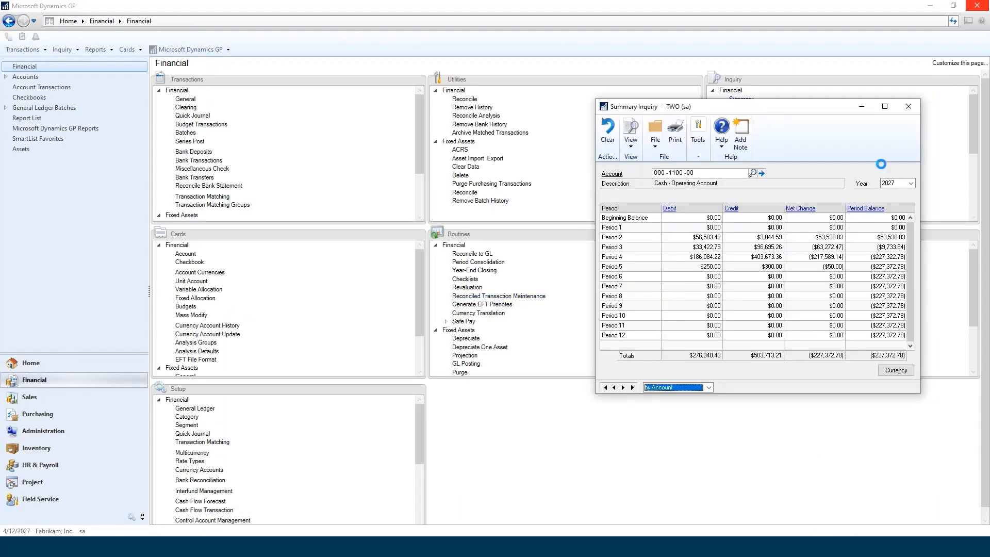
pyautogui.click(910, 183)
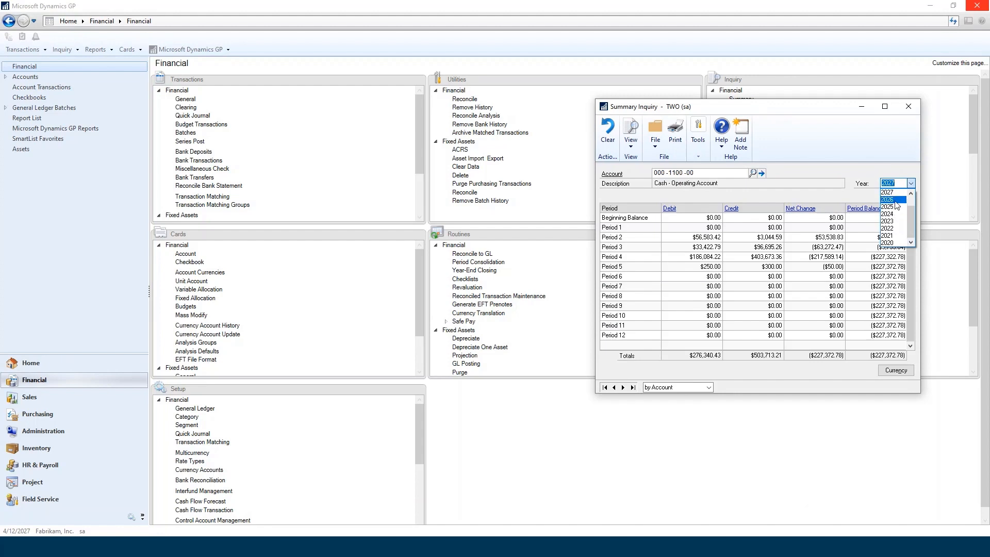
pyautogui.click(896, 200)
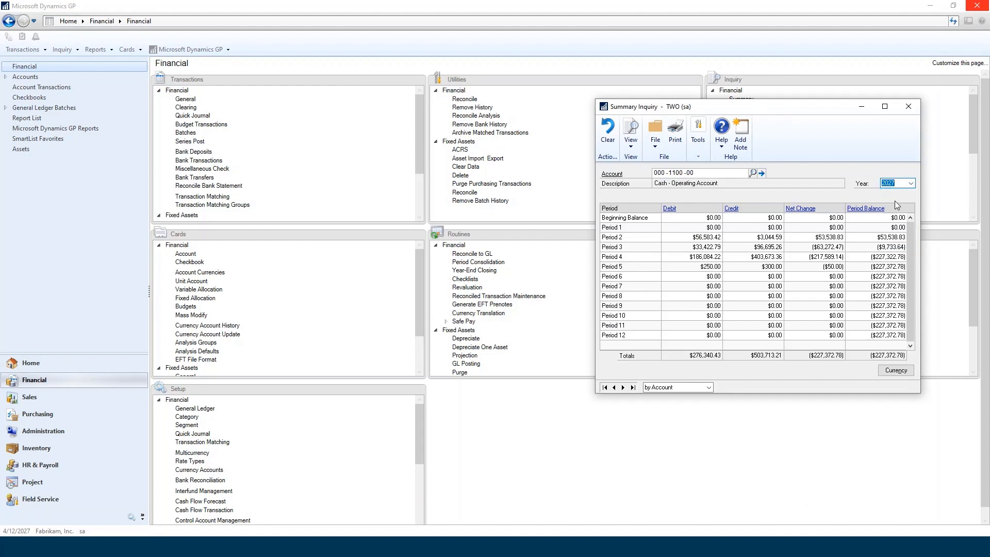
pyautogui.click(802, 336)
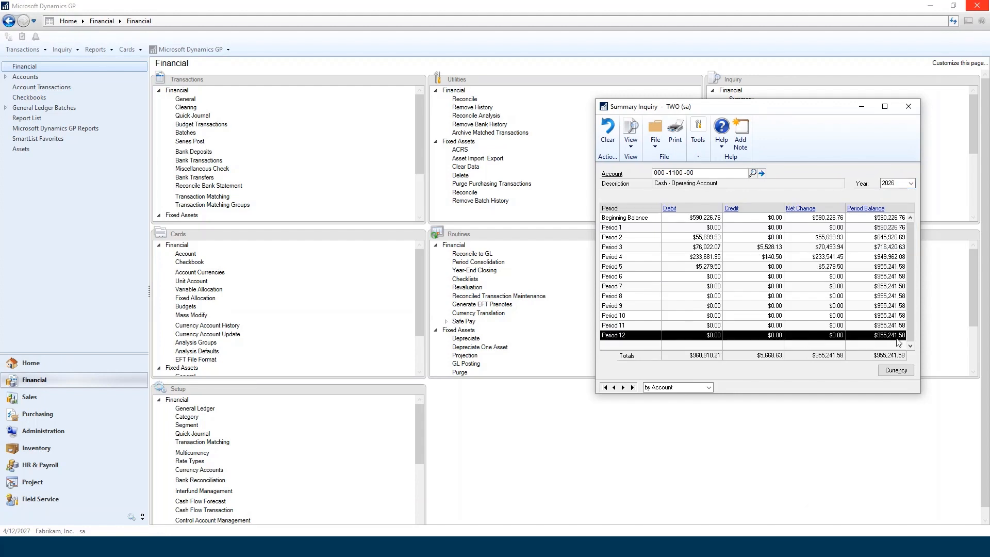
pyautogui.click(911, 183)
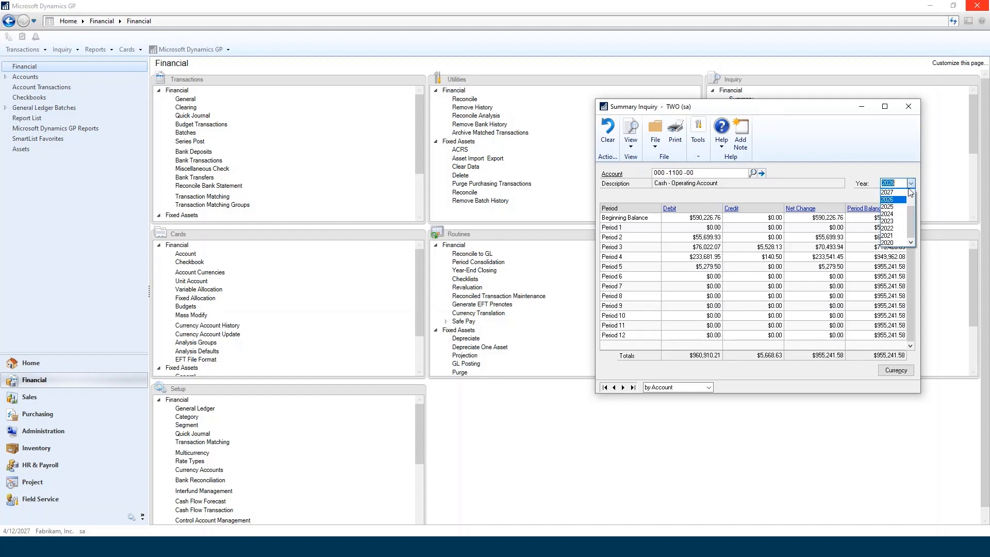
pyautogui.click(899, 193)
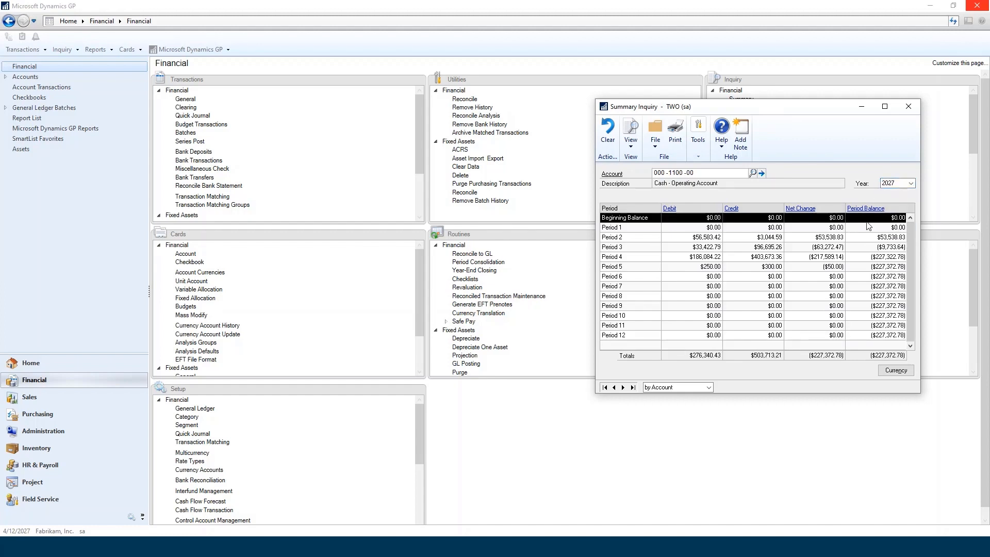
pyautogui.click(909, 107)
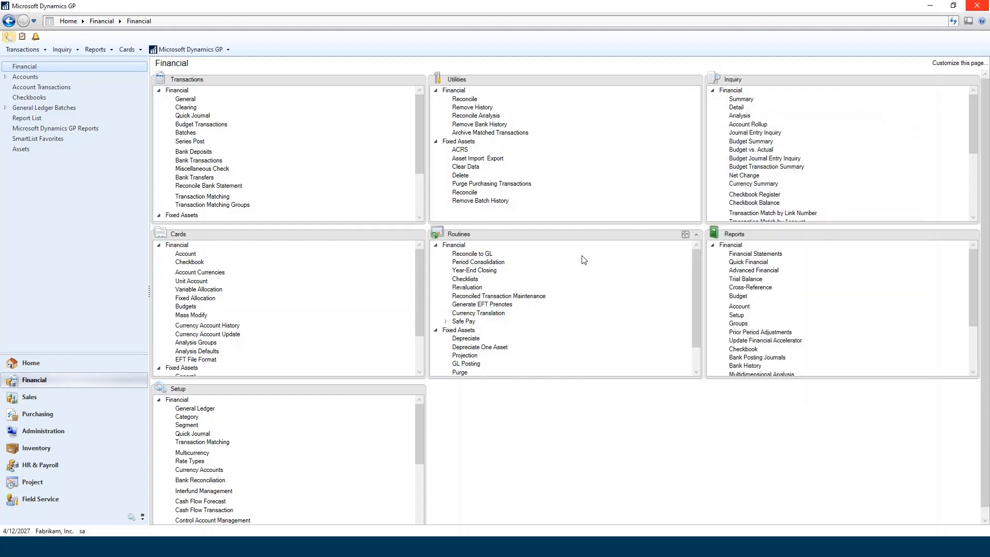
# Run the general ledger year-end closing for 2026 with Maintain Inactive Accounts set to All Inactive Accounts.
pyautogui.click(483, 272)
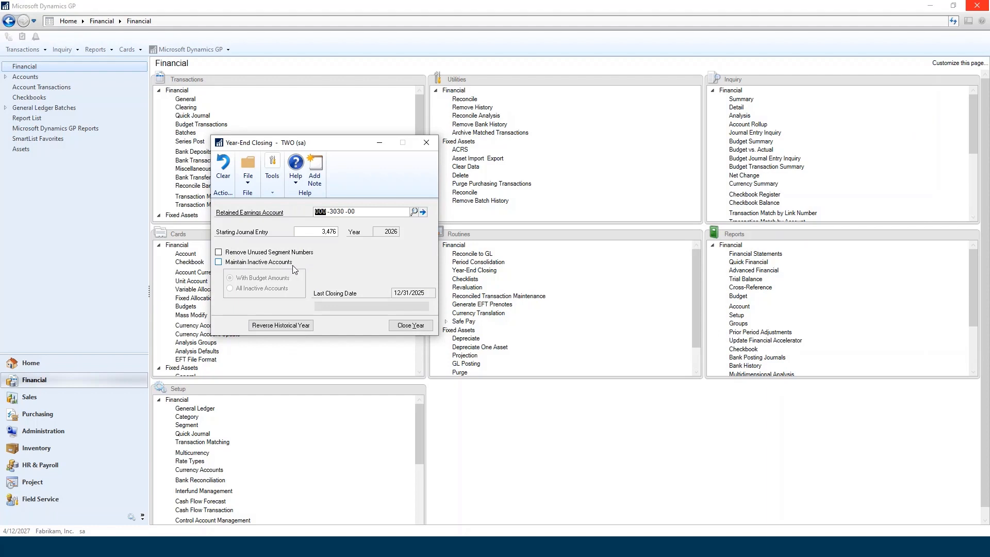
pyautogui.click(219, 262)
pyautogui.click(230, 288)
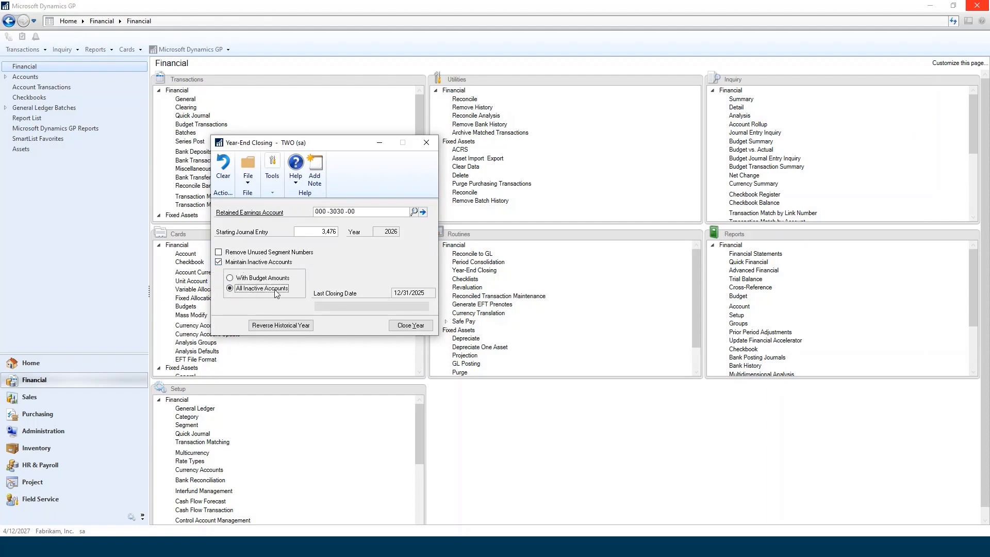
pyautogui.click(420, 328)
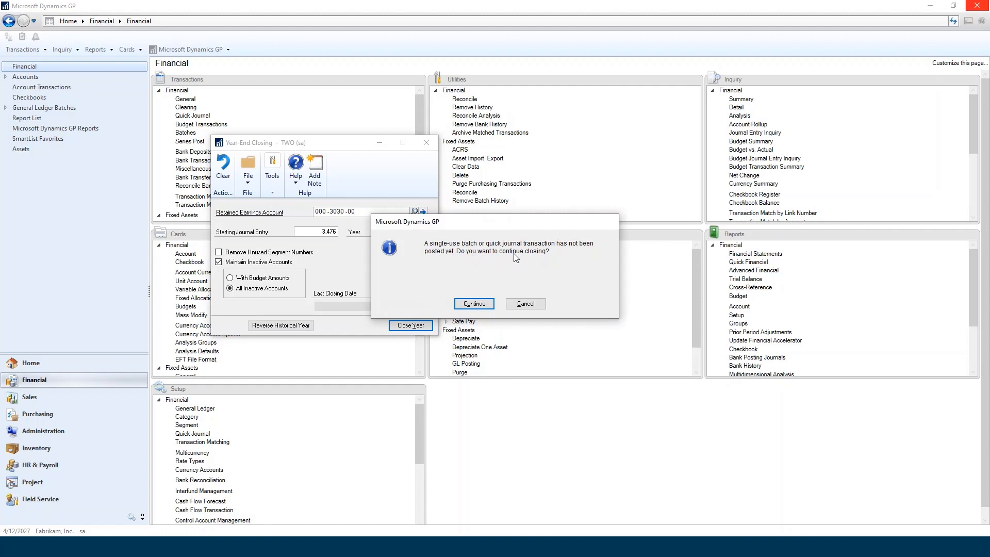
pyautogui.click(464, 304)
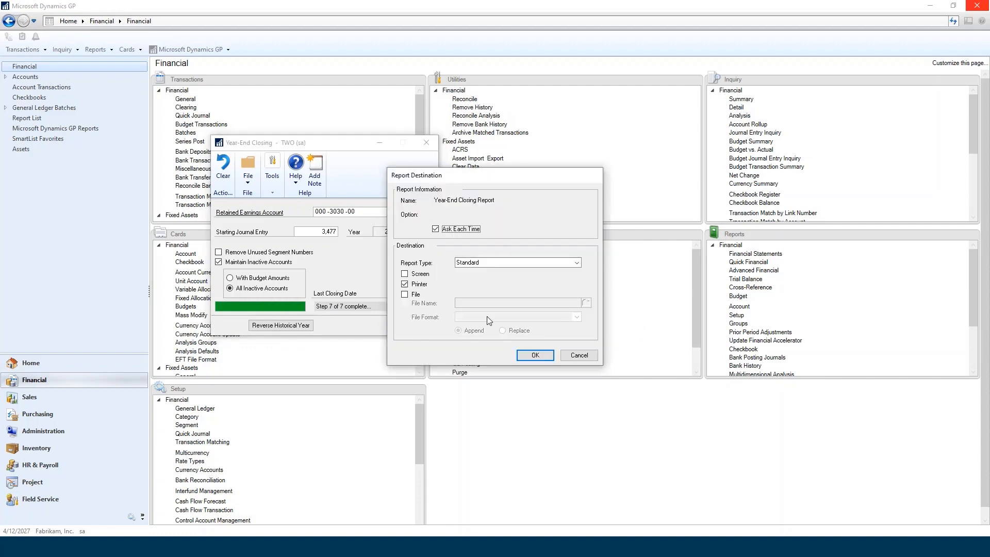
# Output the Year-End Closing Report to the screen instead of the printer, and close the report and Year-End Closing.
pyautogui.click(419, 274)
pyautogui.click(419, 284)
pyautogui.click(535, 356)
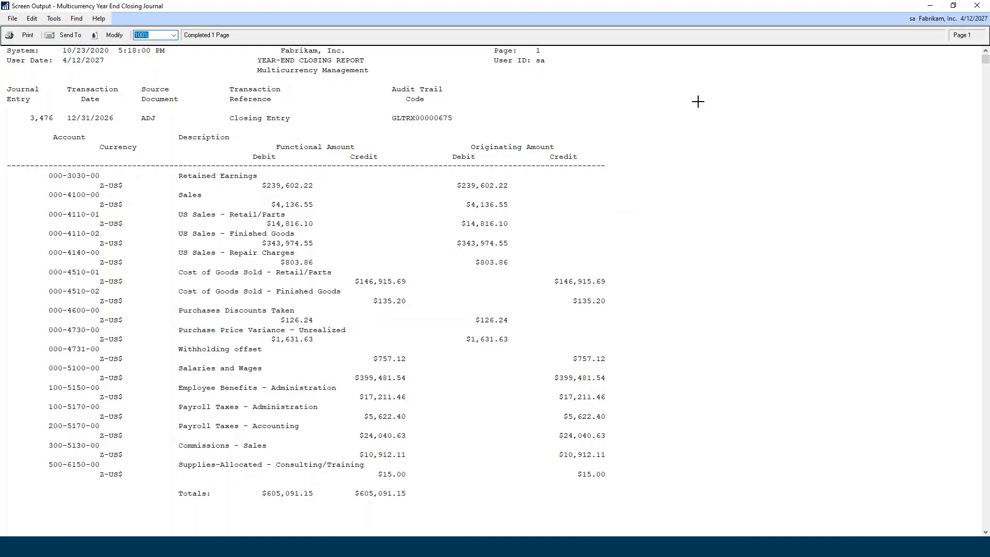
pyautogui.click(979, 7)
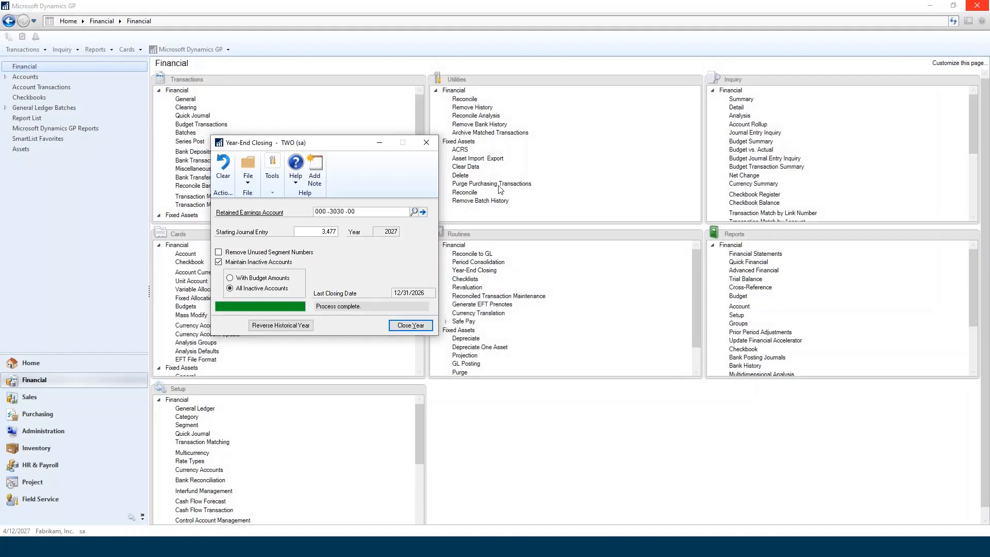
pyautogui.click(427, 143)
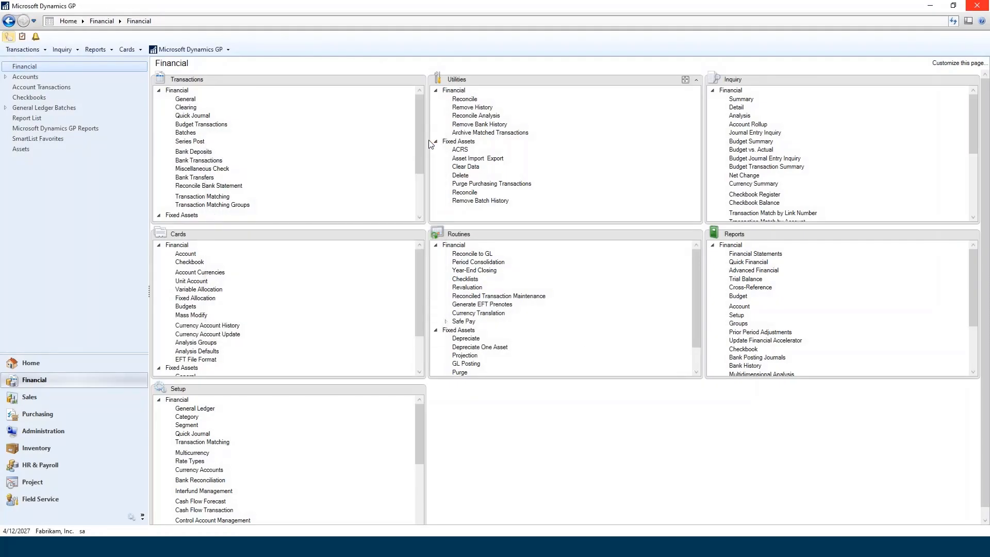
# Check that the 2026 ending balance of Cash - Operating Account carried into the 2027 beginning balance in Summary Inquiry, and close it.
pyautogui.click(741, 99)
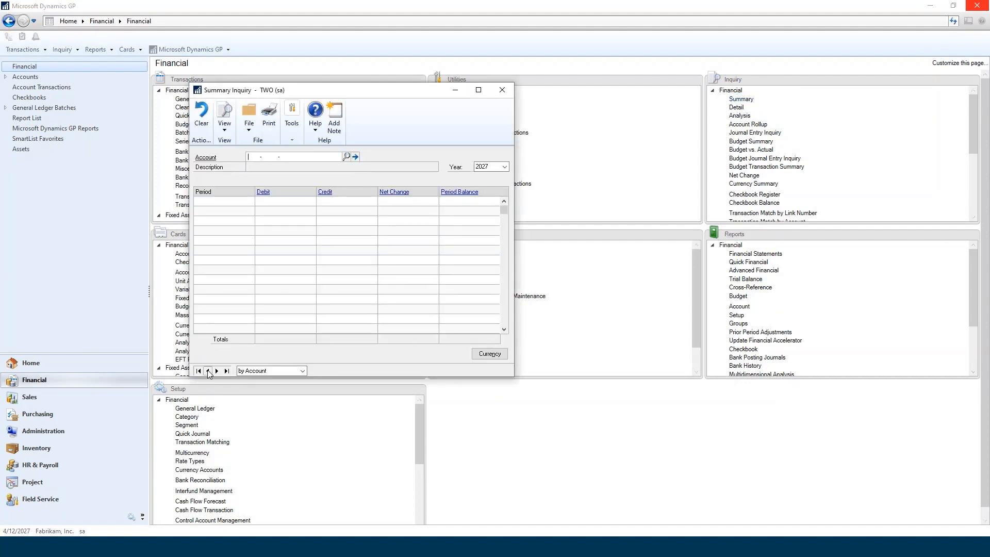
pyautogui.click(217, 371)
pyautogui.click(468, 204)
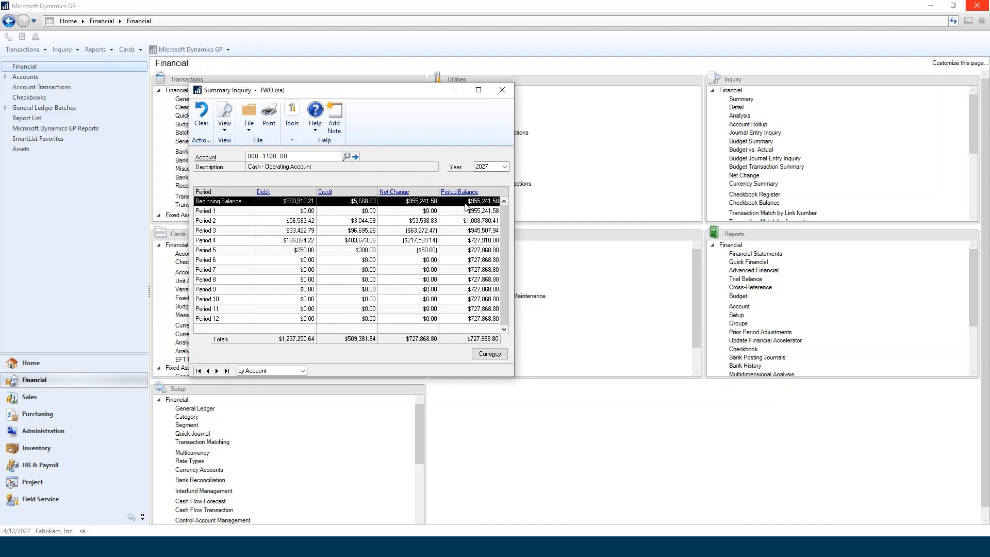
pyautogui.click(505, 168)
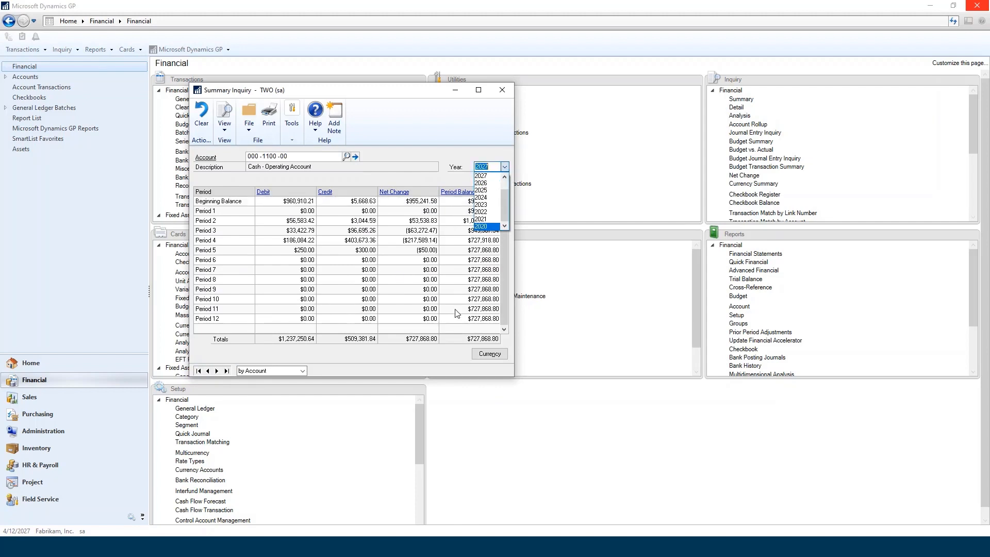
pyautogui.click(492, 177)
pyautogui.click(503, 167)
pyautogui.click(491, 184)
pyautogui.click(504, 167)
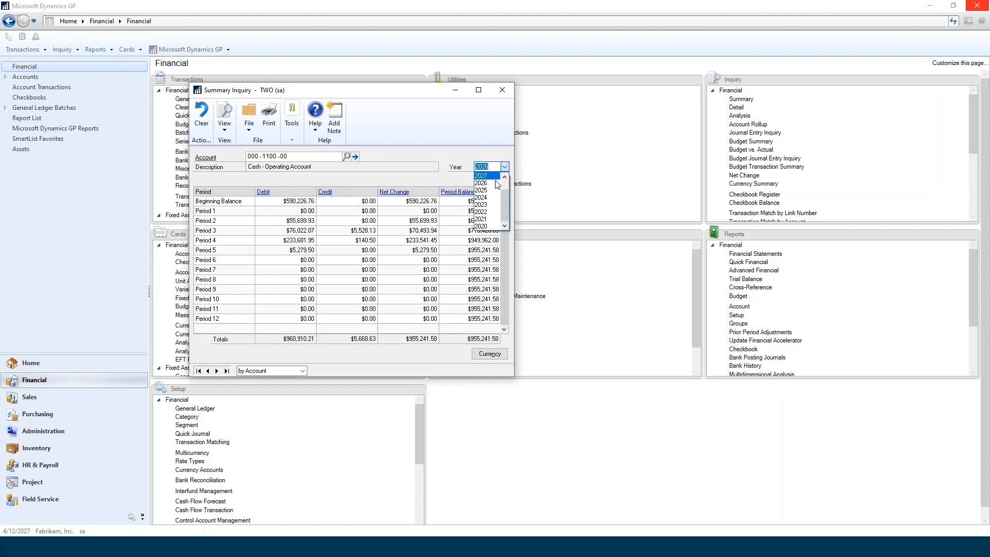
pyautogui.click(493, 176)
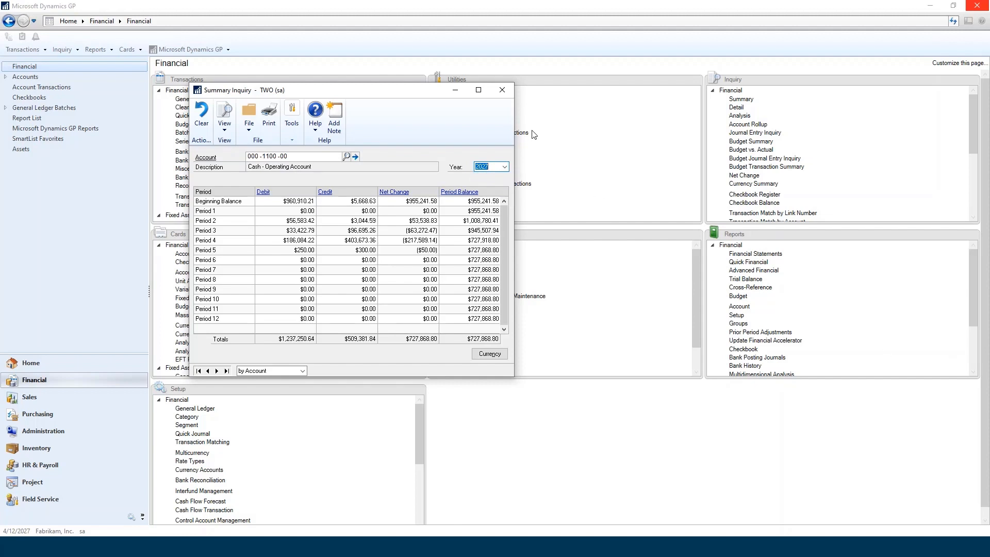
pyautogui.click(503, 91)
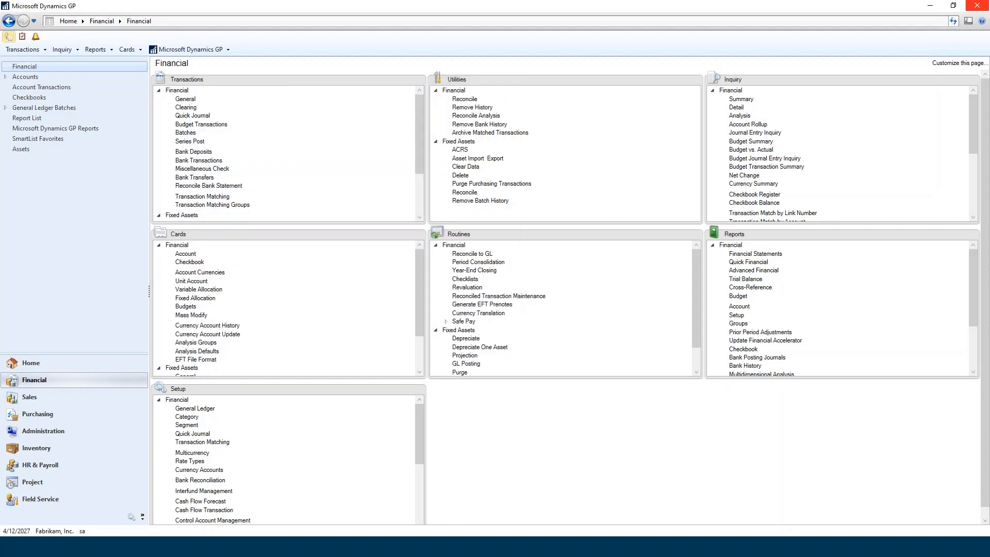